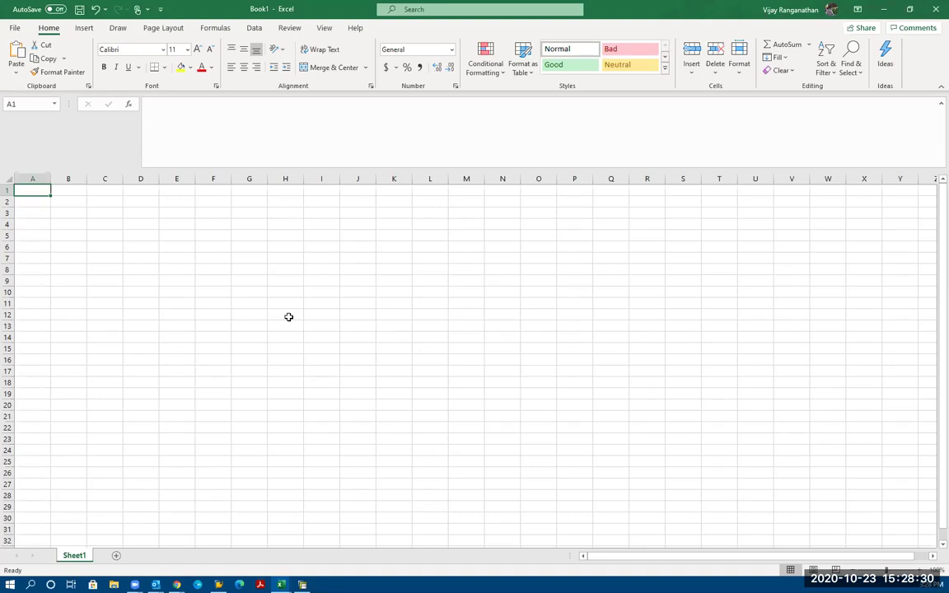
# Enter the heading Parallel in cell A1, correcting its spelling.
pyautogui.write('pu')
pyautogui.press('BackSpace')
pyautogui.press('BackSpace')
pyautogui.write('Paralle')
pyautogui.press('Return')
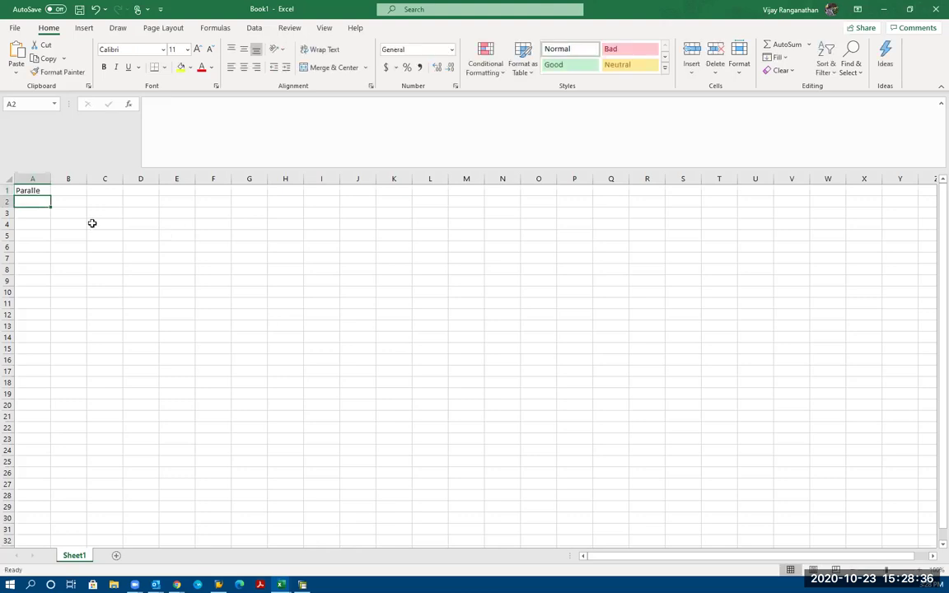
pyautogui.click(36, 190)
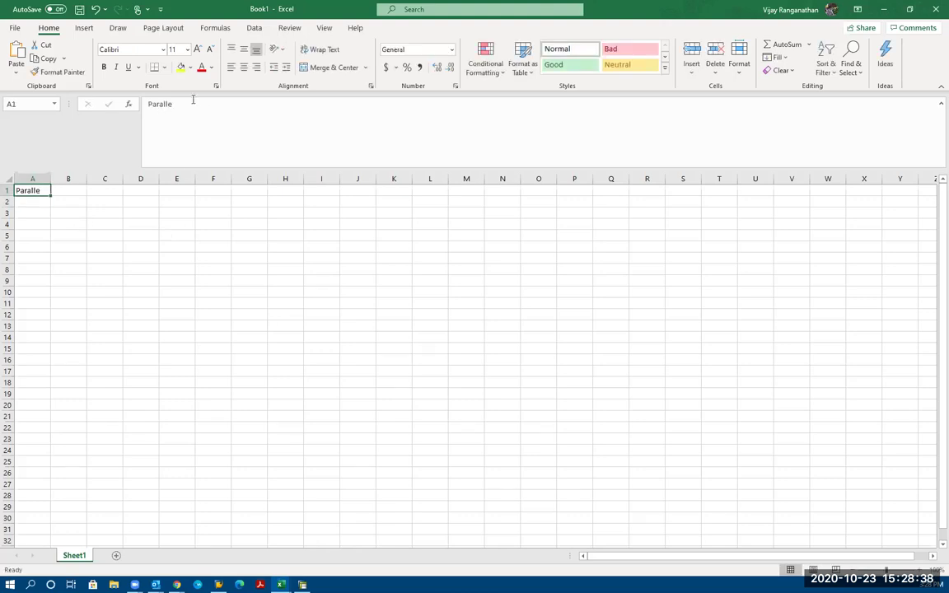
pyautogui.click(193, 99)
pyautogui.write('l')
pyautogui.press('Return')
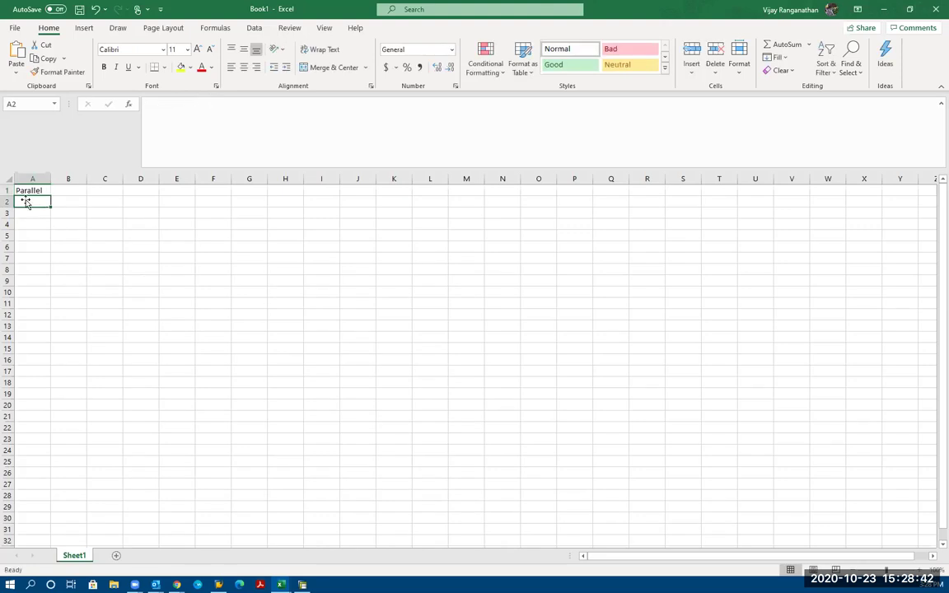
# Enlarge the font of every cell on Sheet1 to size 72.
pyautogui.click(8, 178)
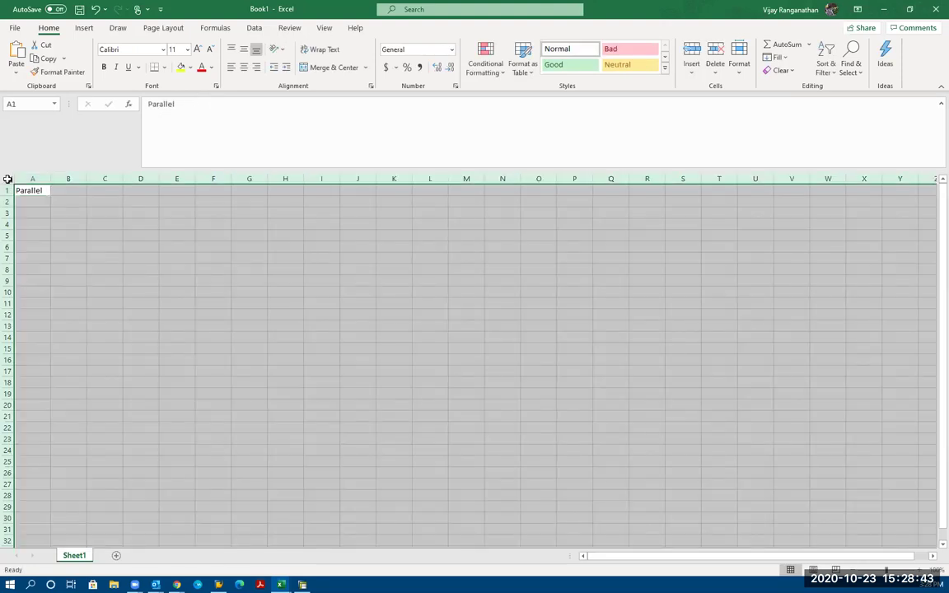
pyautogui.click(200, 49)
pyautogui.click(200, 50)
pyautogui.click(200, 50)
pyautogui.click(202, 51)
pyautogui.click(174, 303)
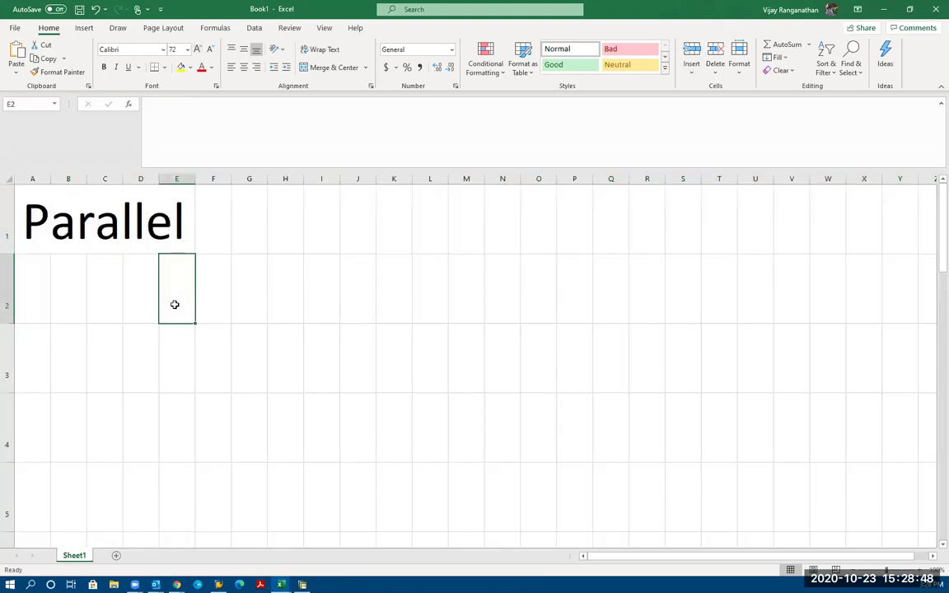
# Enter Accounnting, Valuation and Currency in cells F1 to F3, beside the Parallel heading.
pyautogui.click(52, 216)
pyautogui.click(30, 212)
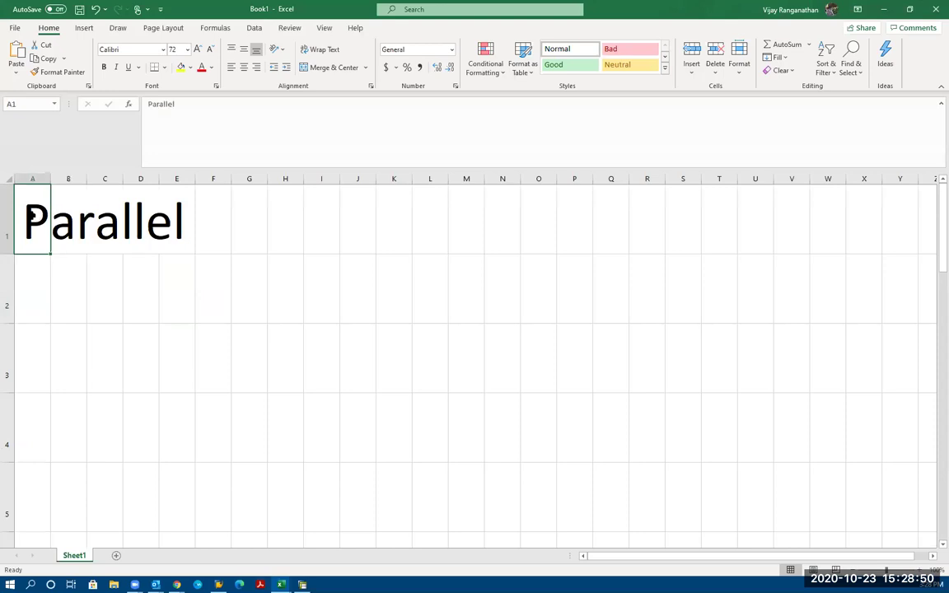
pyautogui.click(222, 230)
pyautogui.write('Accounnting')
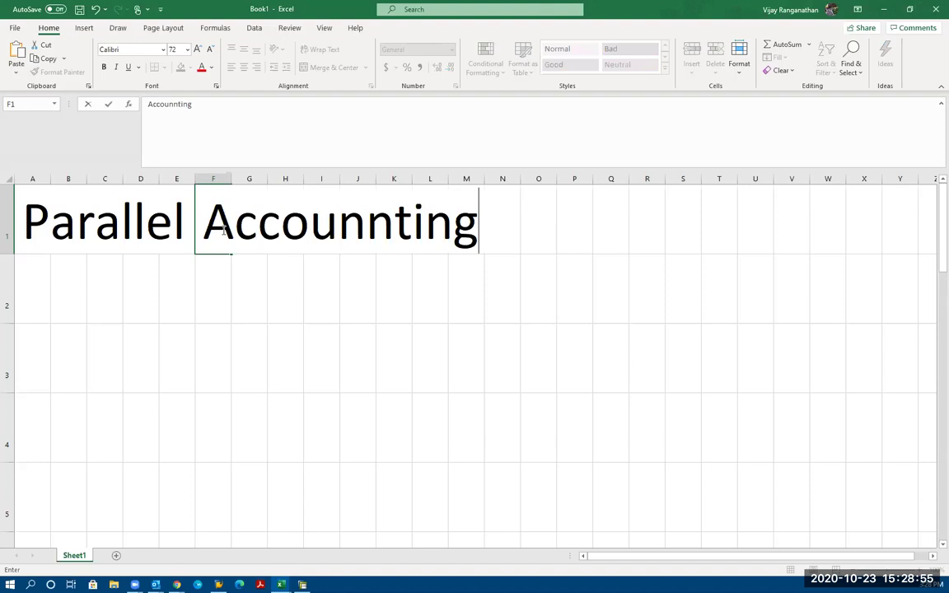
pyautogui.press('Return')
pyautogui.write('l')
pyautogui.press('BackSpace')
pyautogui.write('v')
pyautogui.press('BackSpace')
pyautogui.write('Valuation')
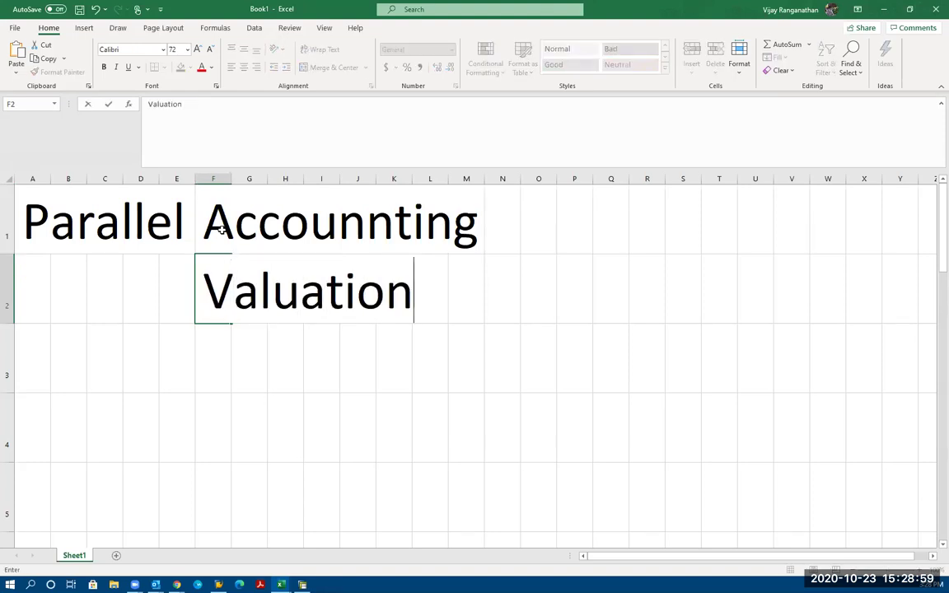
pyautogui.press('Return')
pyautogui.write('Currency')
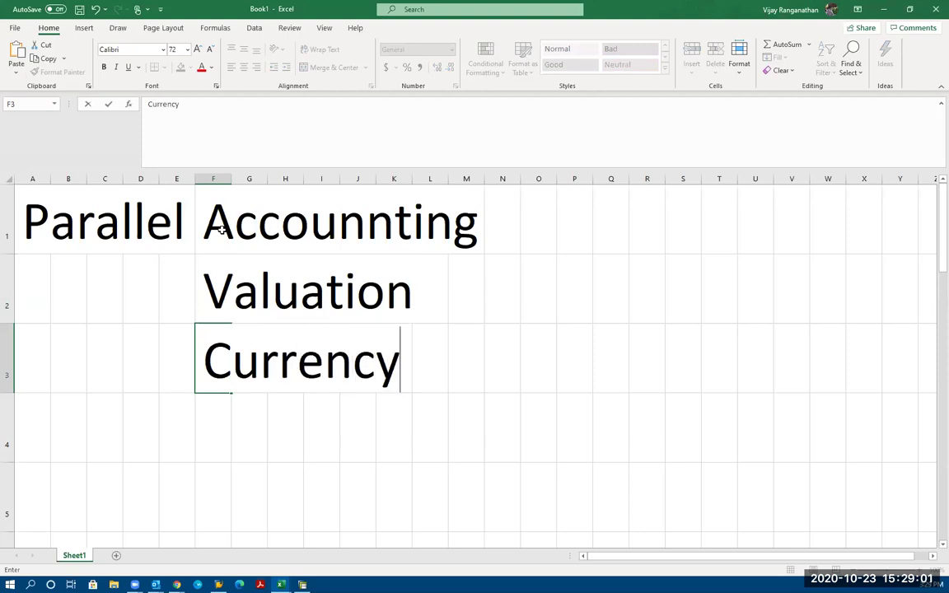
pyautogui.press('Return')
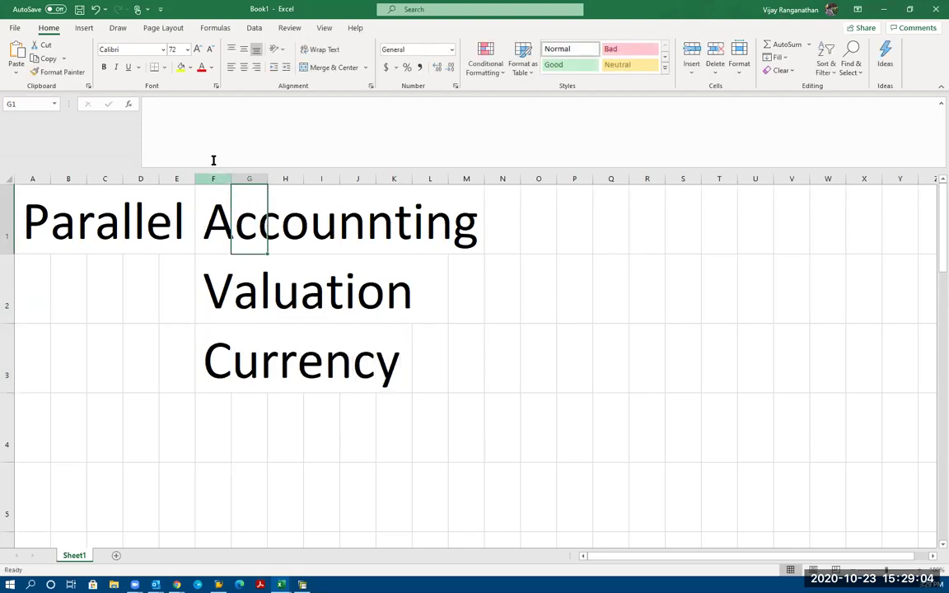
# Correct the spelling in cell F1 to Accounting.
pyautogui.click(127, 200)
pyautogui.press('Right')
pyautogui.press('Right')
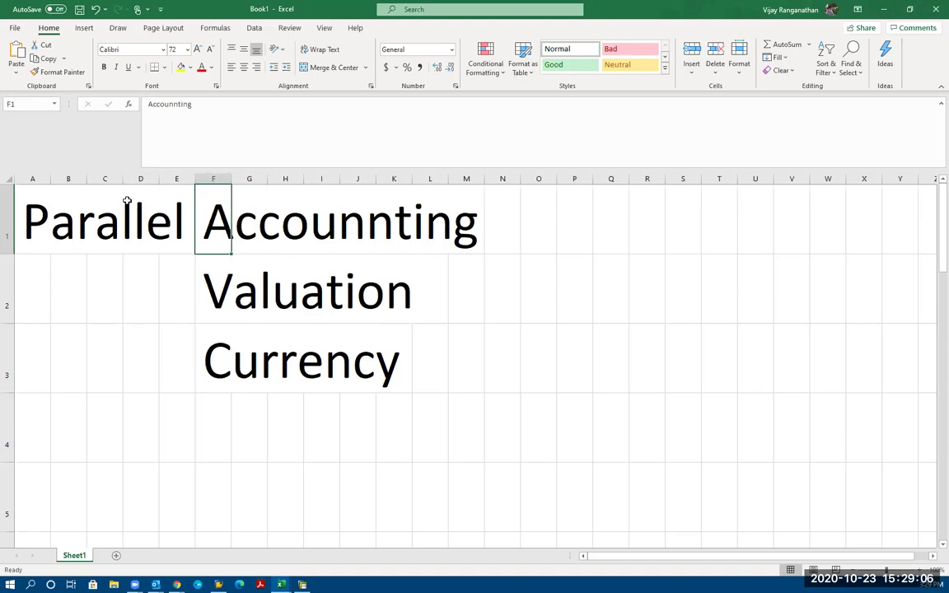
pyautogui.click(173, 105)
pyautogui.press('BackSpace')
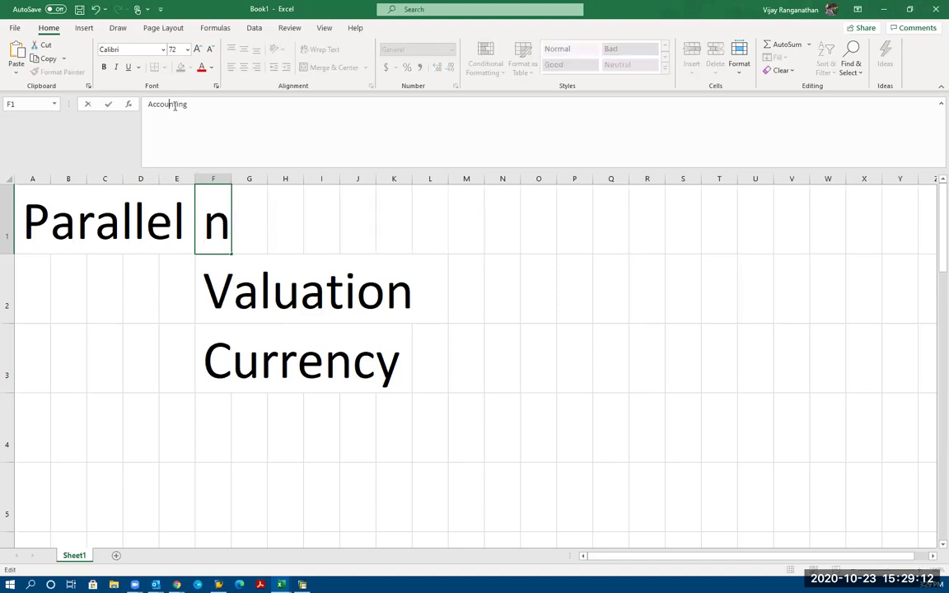
pyautogui.press('Return')
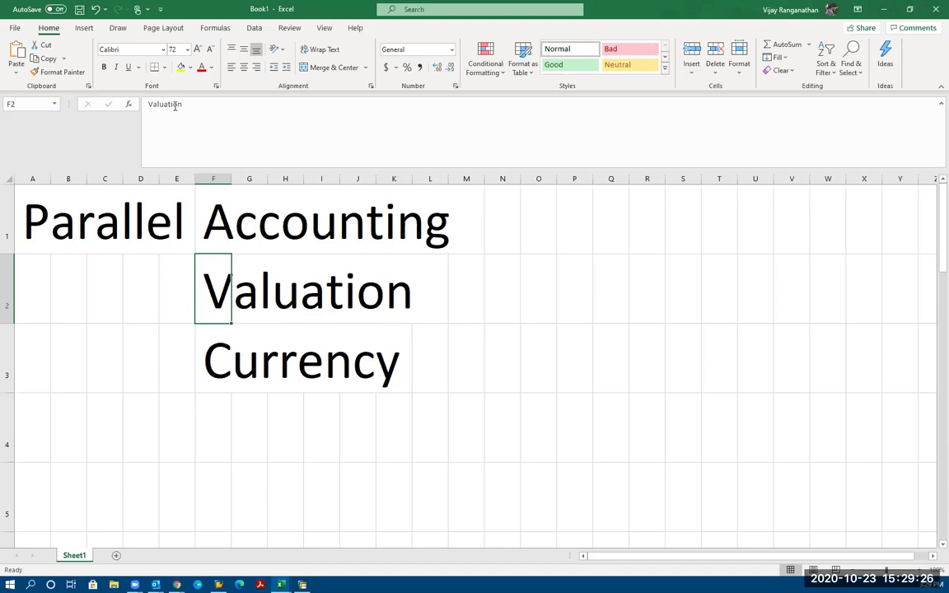
# Highlight the Parallel heading across cells A1 to E1 with a yellow fill.
pyautogui.moveTo(39, 360); pyautogui.dragTo(184, 360)
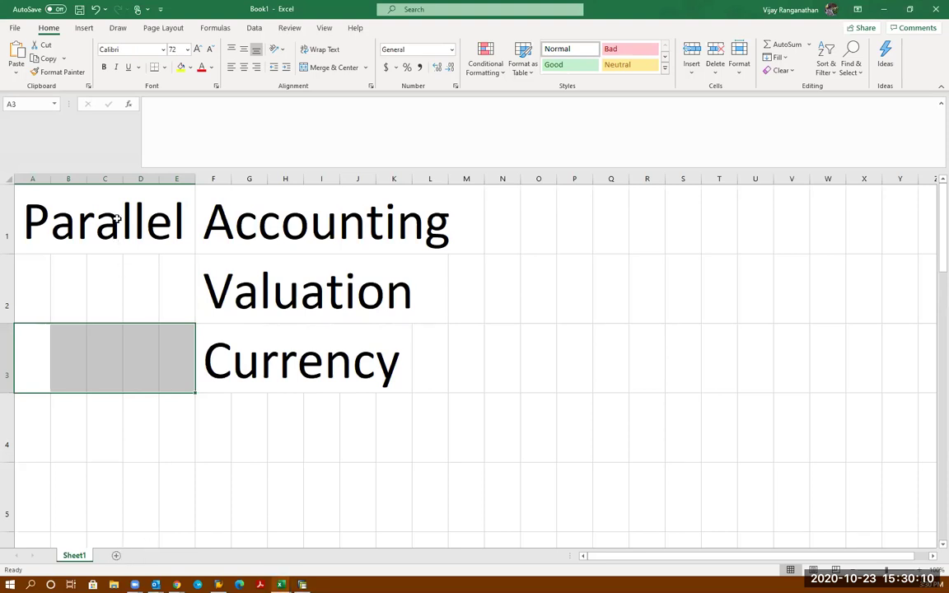
pyautogui.click(105, 198)
pyautogui.moveTo(30, 208); pyautogui.dragTo(177, 216)
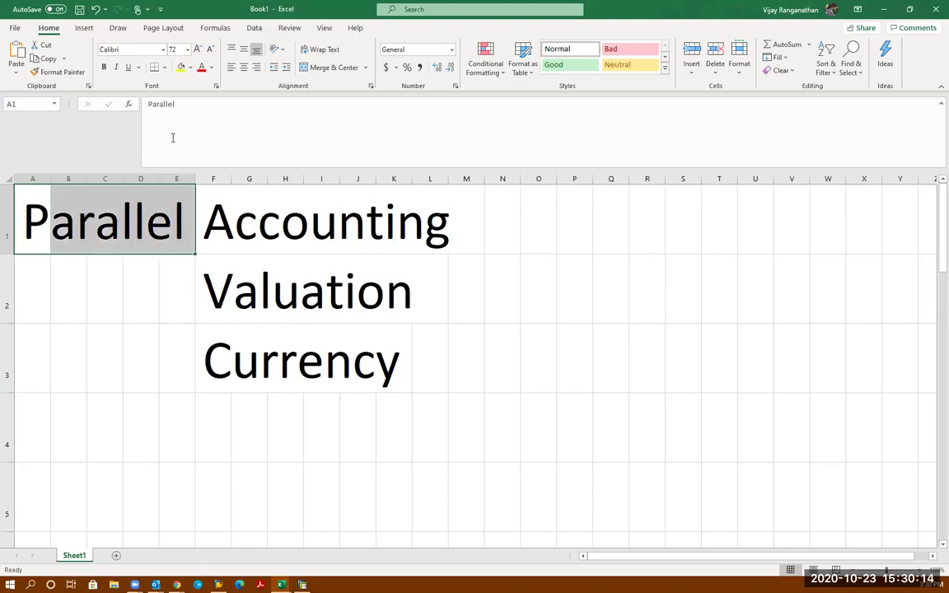
pyautogui.click(182, 68)
pyautogui.click(155, 269)
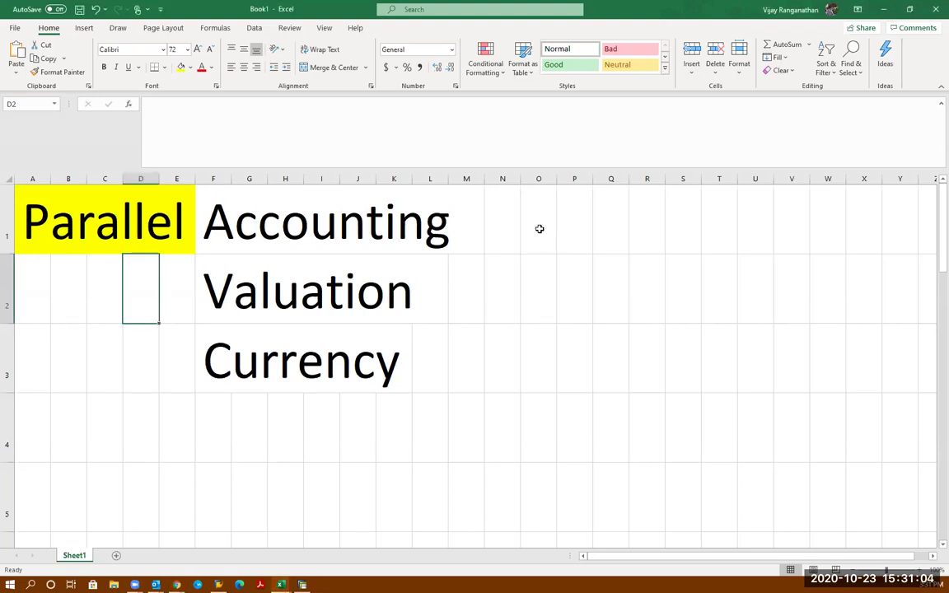
# Add a new worksheet and enlarge the font of all its cells to size 22.
pyautogui.click(118, 557)
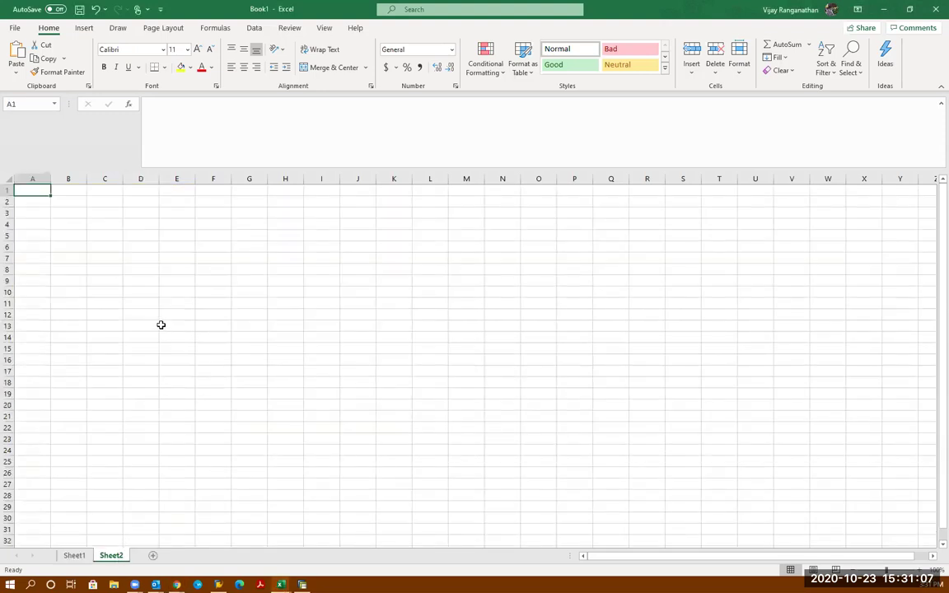
pyautogui.click(5, 179)
pyautogui.click(197, 50)
pyautogui.click(197, 49)
pyautogui.click(197, 49)
pyautogui.click(197, 49)
pyautogui.click(197, 49)
pyautogui.click(197, 49)
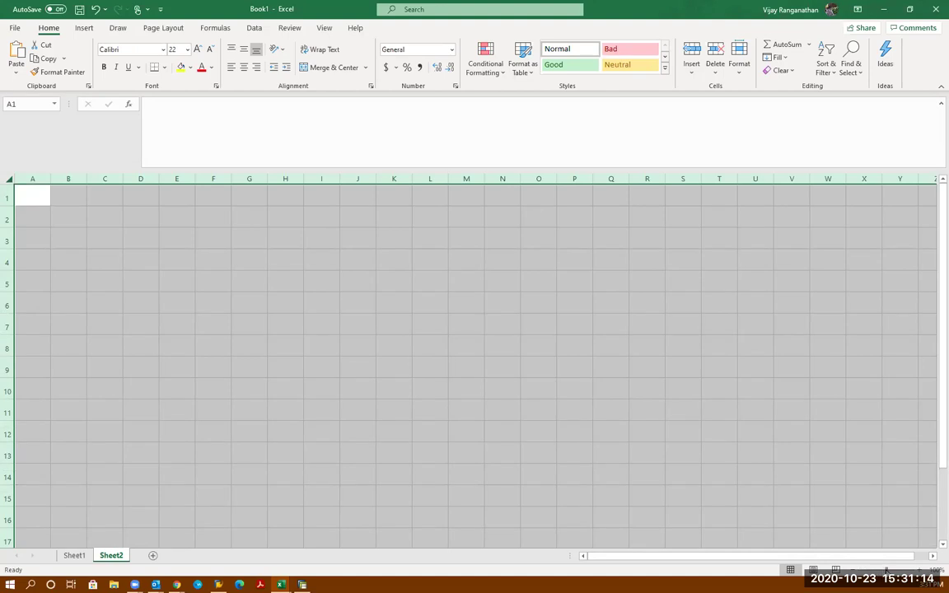
# Undo the recent edits, including the font enlargement on Sheet2, and magnify the view of Sheet2 instead.
pyautogui.click(897, 570)
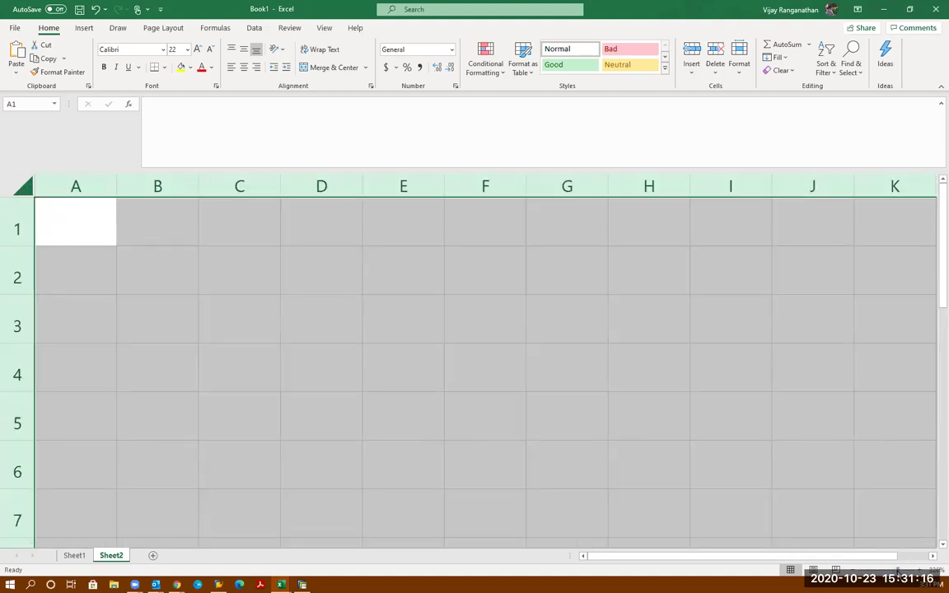
pyautogui.click(322, 306)
pyautogui.hotkey('ctrl', 'pageup')
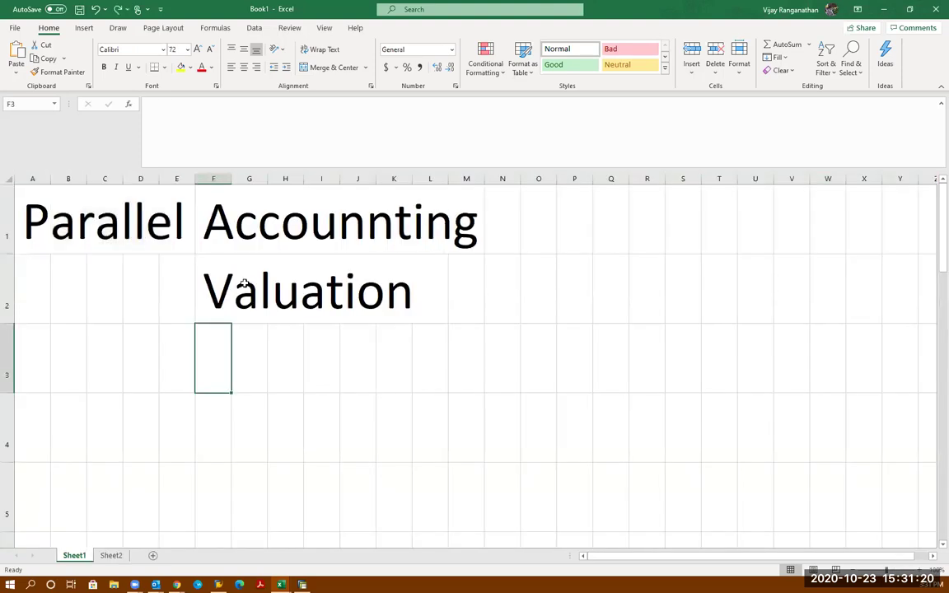
pyautogui.click(113, 556)
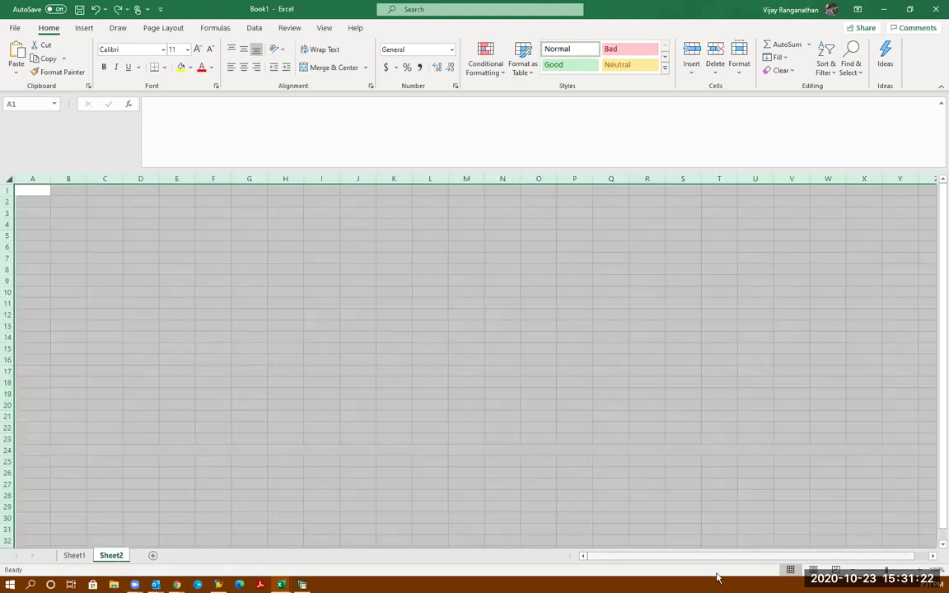
pyautogui.click(903, 573)
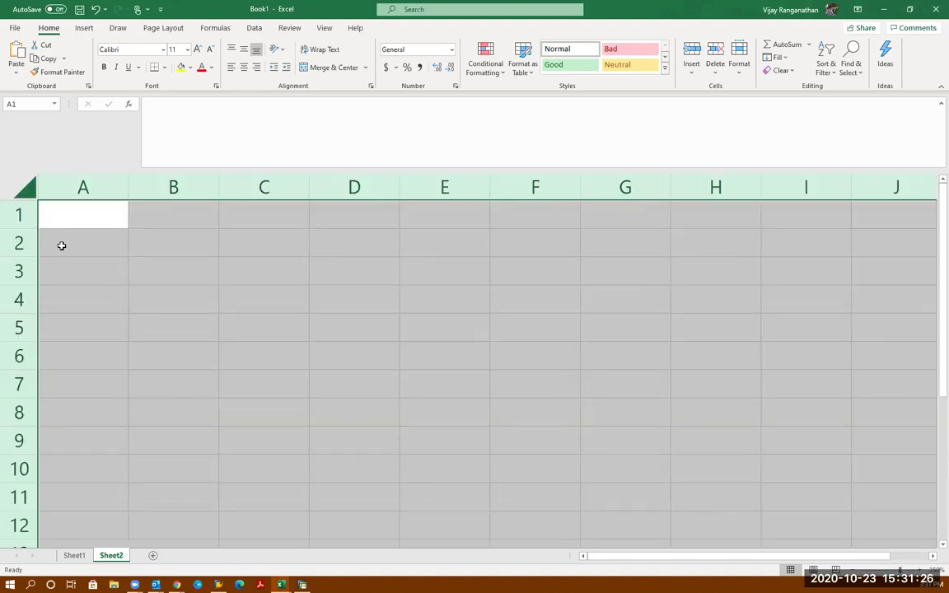
# List the phrases Side by Side, Along Side and In line with in cells A1 to A3 of Sheet2.
pyautogui.write('Sai')
pyautogui.press('BackSpace')
pyautogui.press('BackSpace')
pyautogui.write('ide by Side')
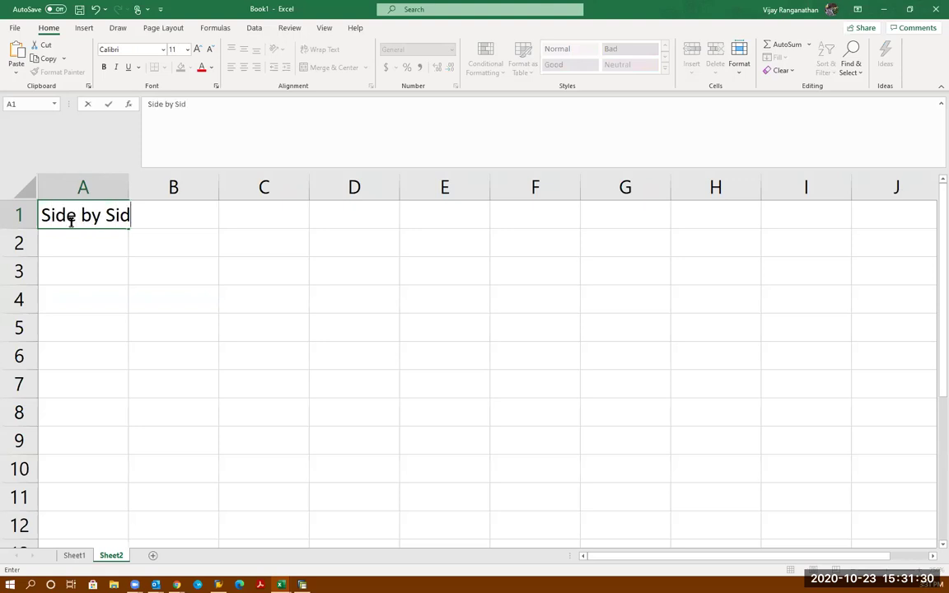
pyautogui.press('Return')
pyautogui.write('ALong')
pyautogui.press('BackSpace')
pyautogui.press('BackSpace')
pyautogui.press('BackSpace')
pyautogui.press('BackSpace')
pyautogui.write('long S')
pyautogui.press('Return')
pyautogui.write('In line with')
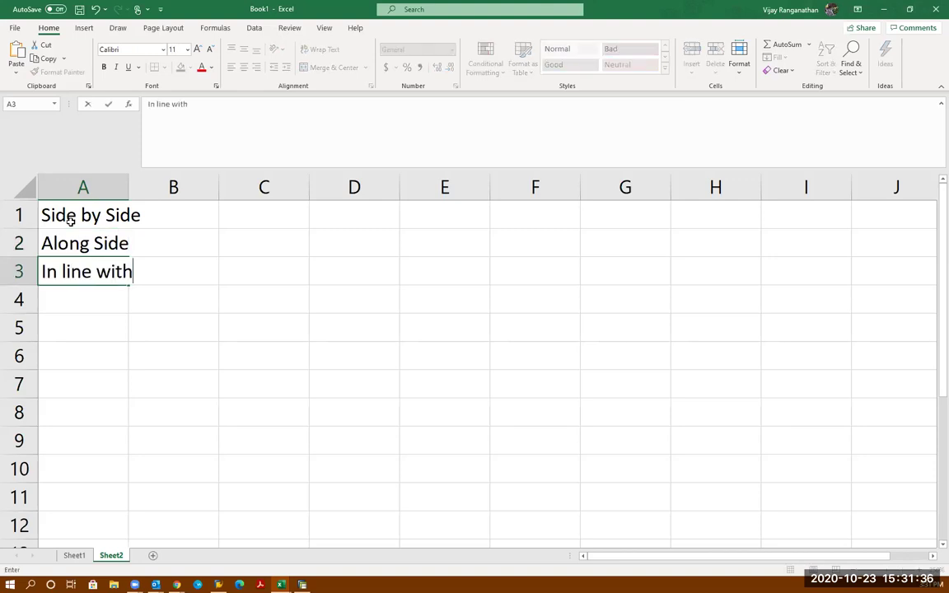
pyautogui.press('Return')
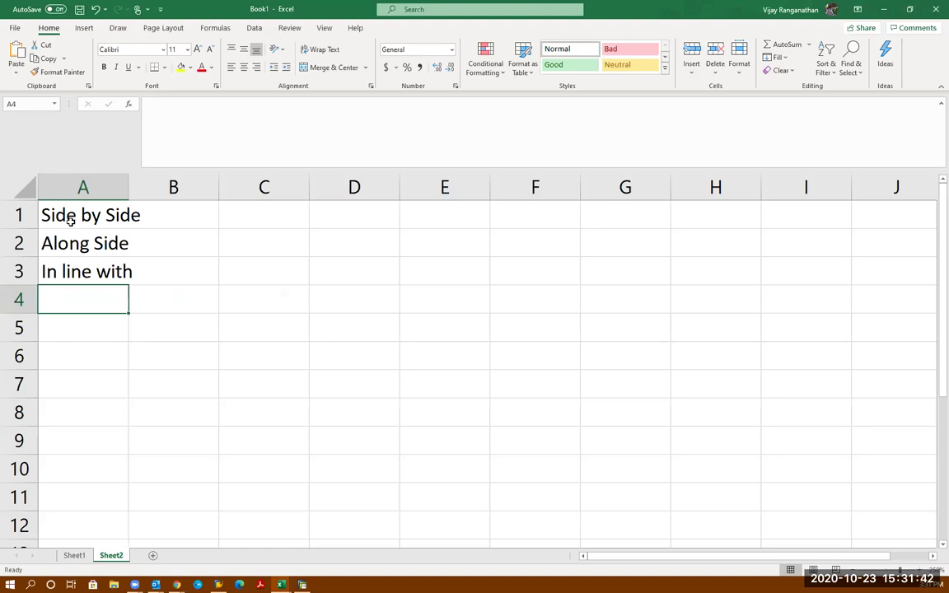
# Add Parallel Road in cell A4 and Running along side in line with you in cell A5.
pyautogui.write('Paralle')
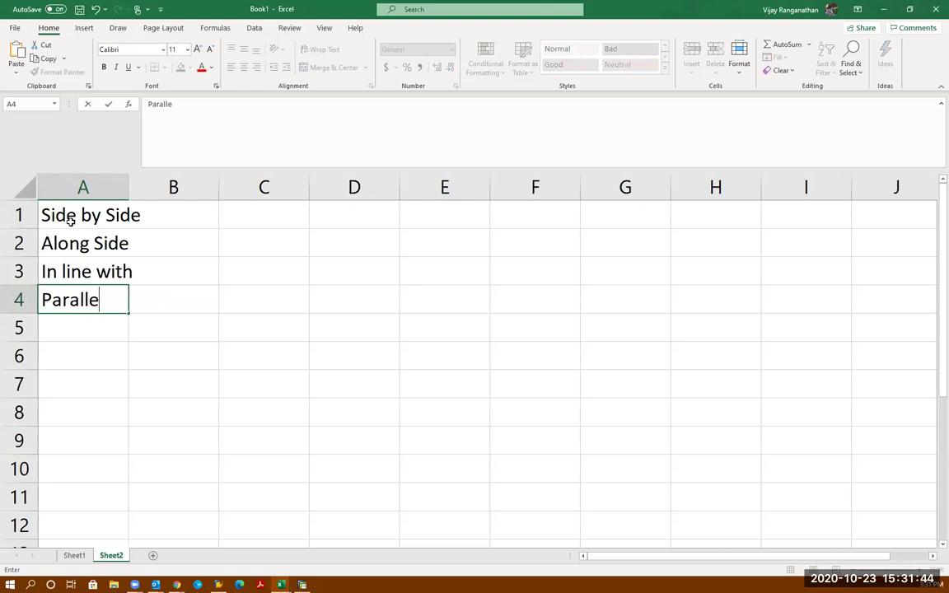
pyautogui.write('l Roa')
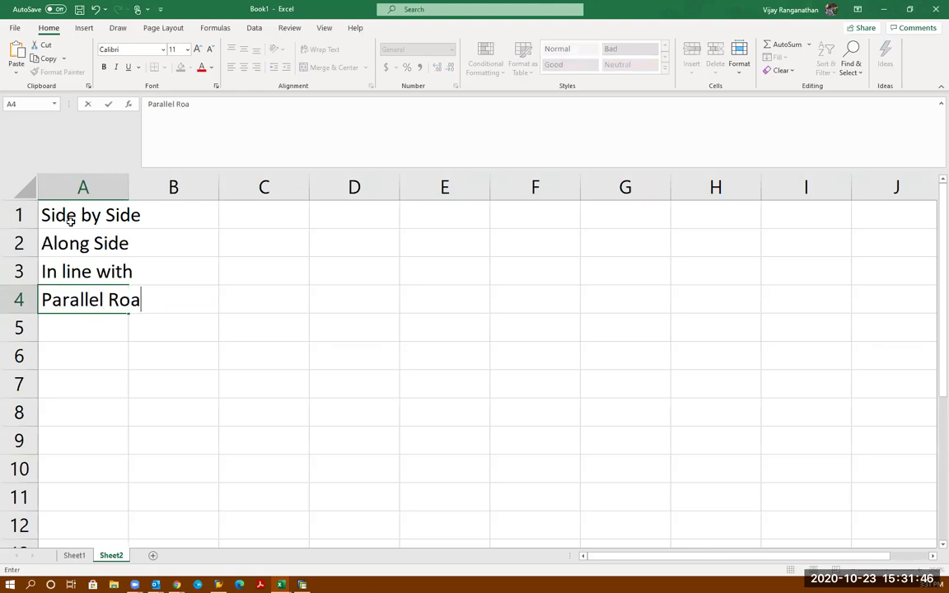
pyautogui.write('d')
pyautogui.press('Return')
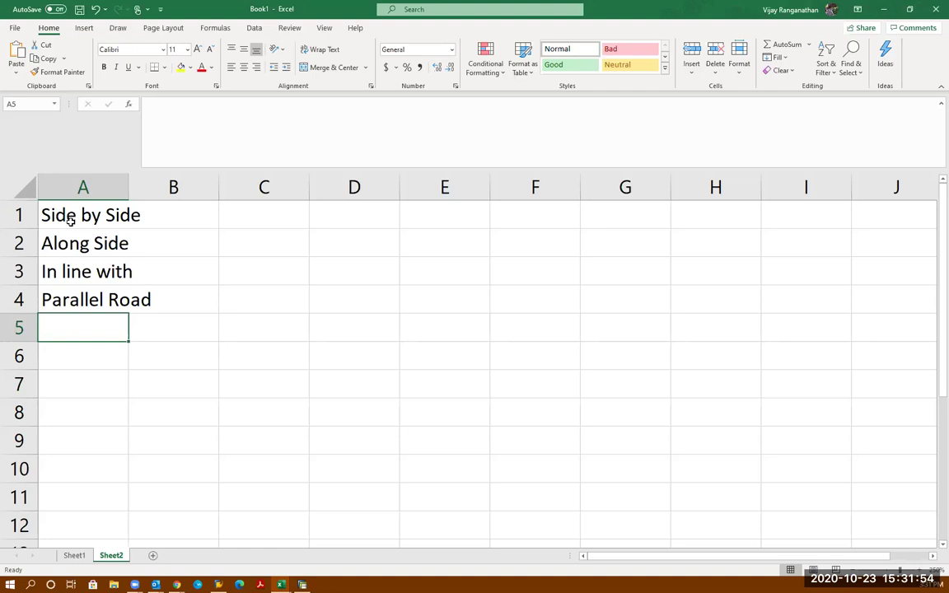
pyautogui.write('Running l')
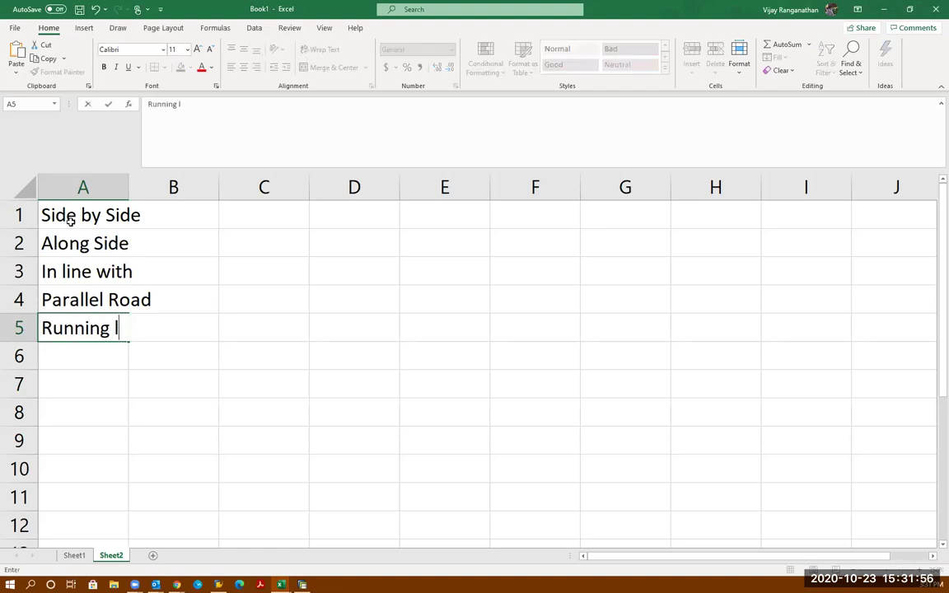
pyautogui.press('BackSpace')
pyautogui.write('along side in line with you')
pyautogui.press('Return')
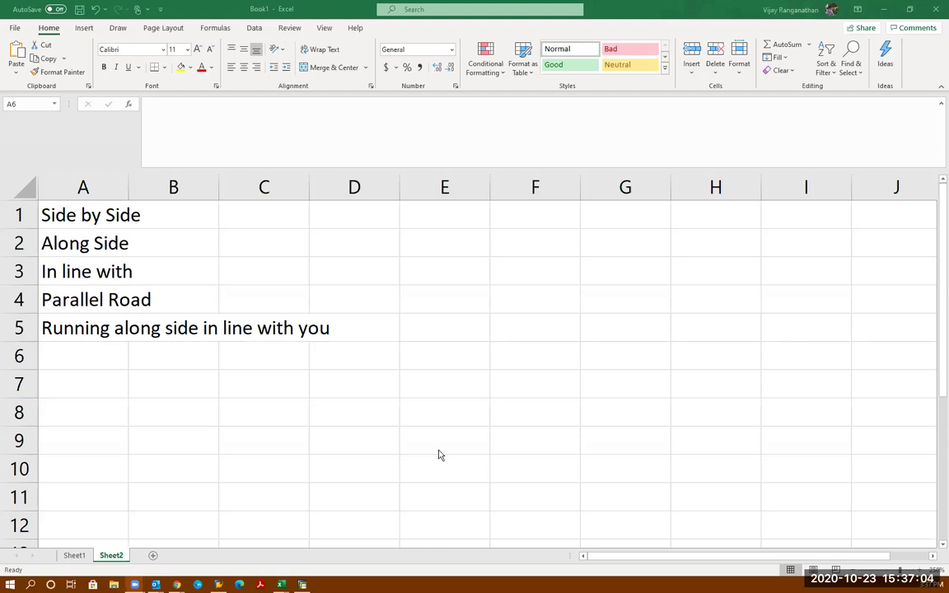
# Switch to SAP, cancel maintenance of company code 1000's additional local currencies, and return to the Display IMG structure.
pyautogui.click(301, 584)
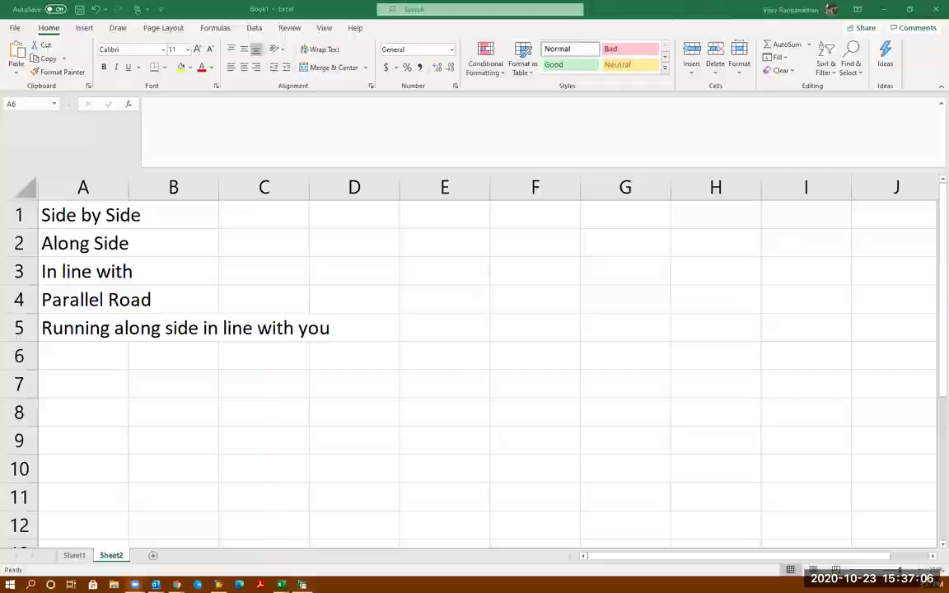
pyautogui.click(150, 30)
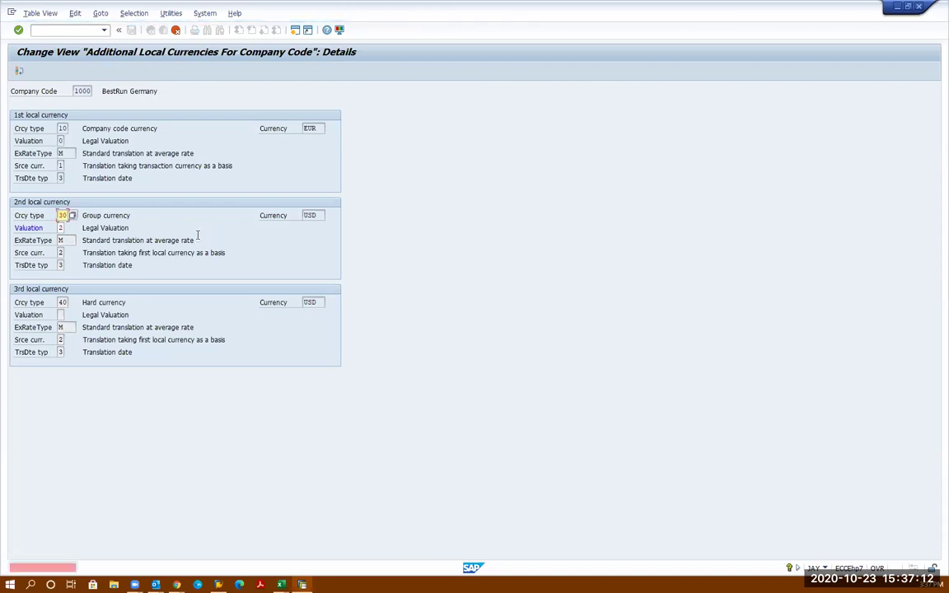
pyautogui.click(175, 30)
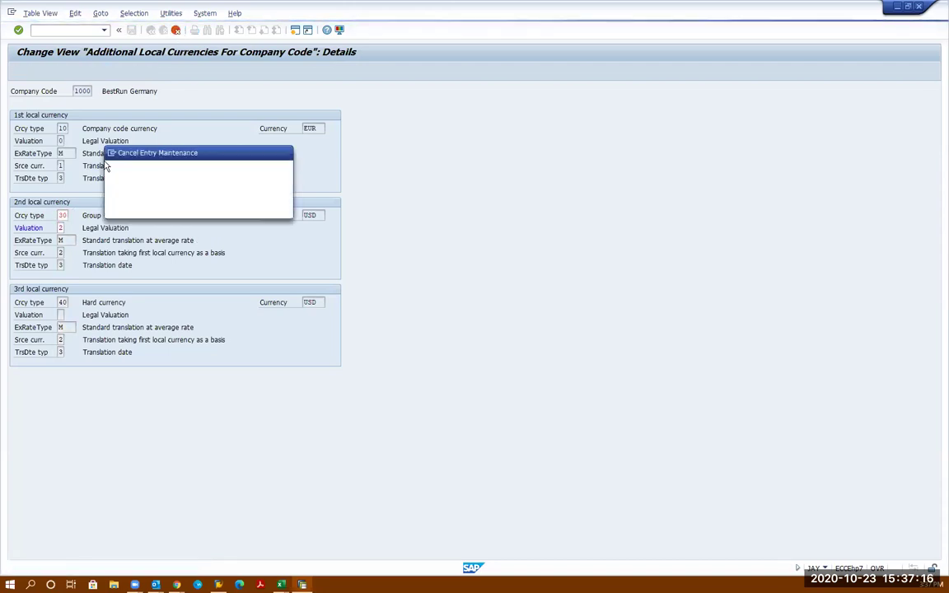
pyautogui.click(142, 209)
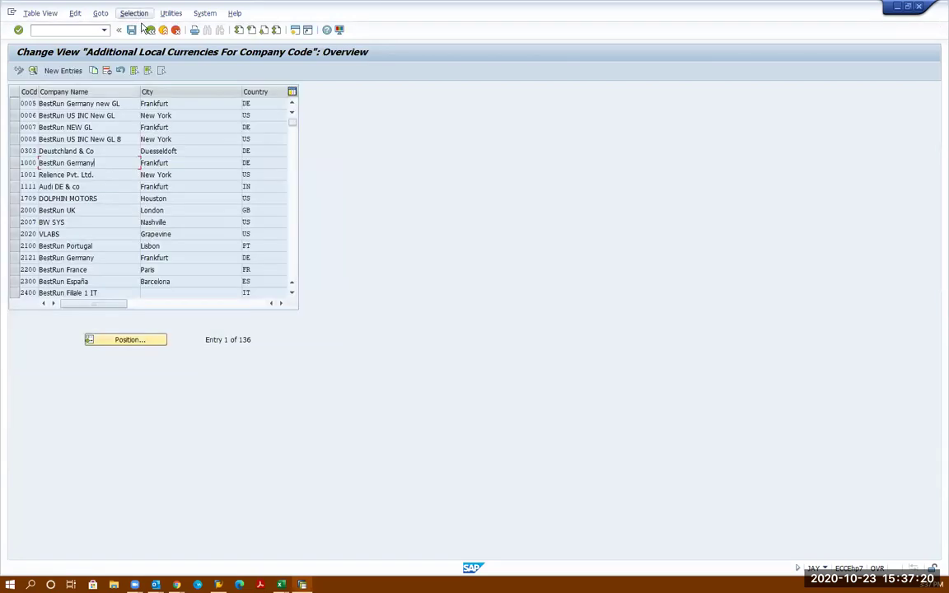
pyautogui.click(151, 29)
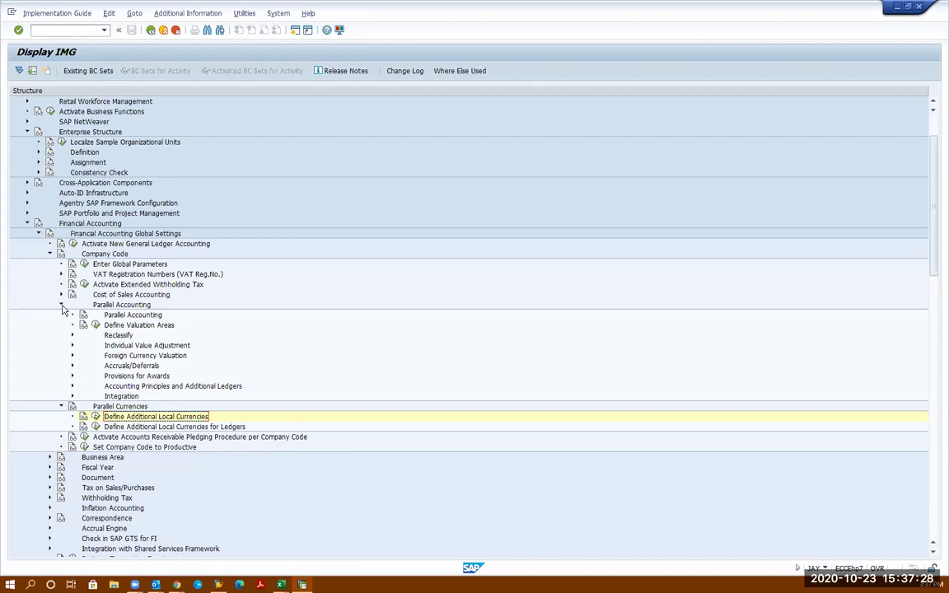
# Open Define Additional Local Currencies under Parallel Currencies and browse the company code list.
pyautogui.scroll(-3, 82, 325)
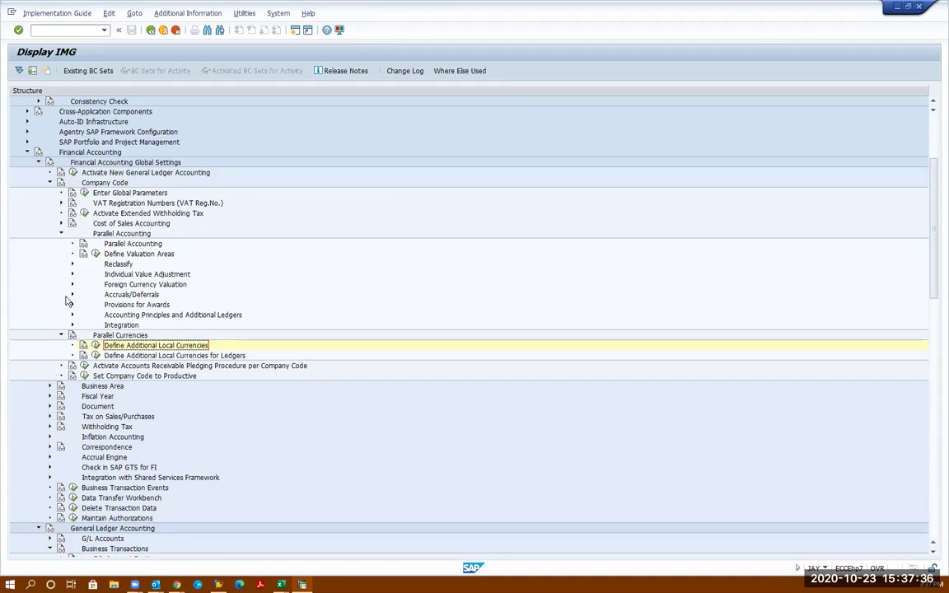
pyautogui.click(96, 346)
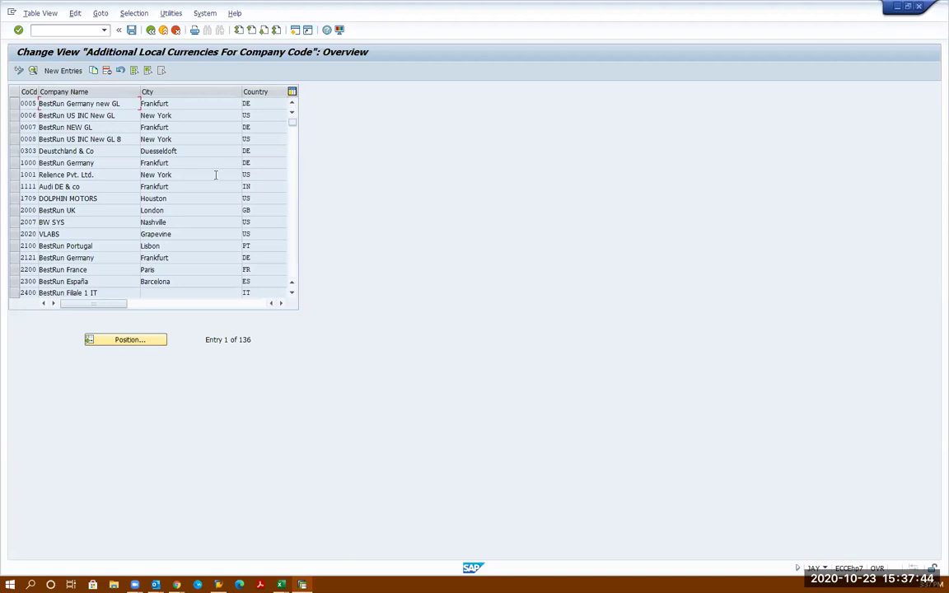
pyautogui.click(295, 229)
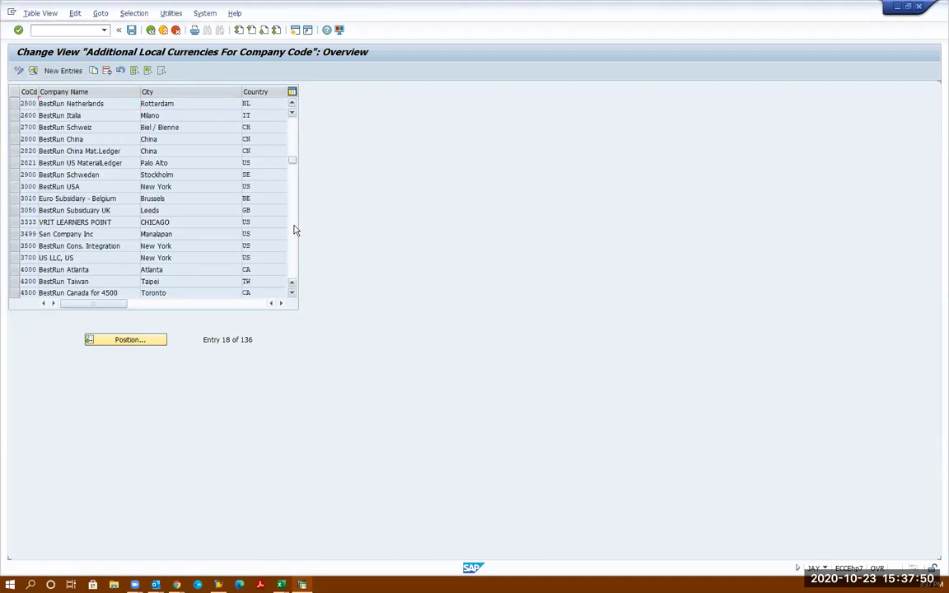
pyautogui.click(294, 229)
pyautogui.click(295, 229)
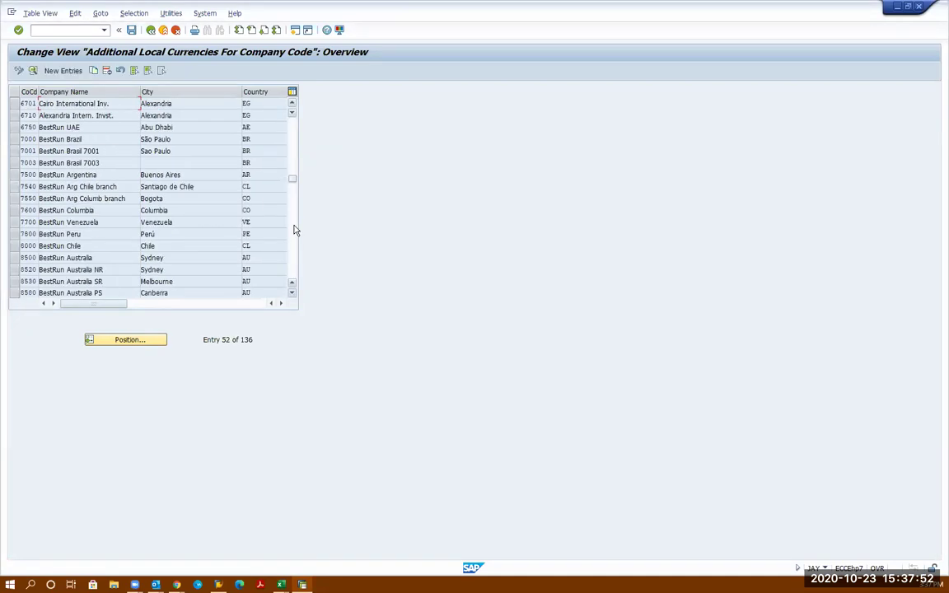
pyautogui.click(294, 232)
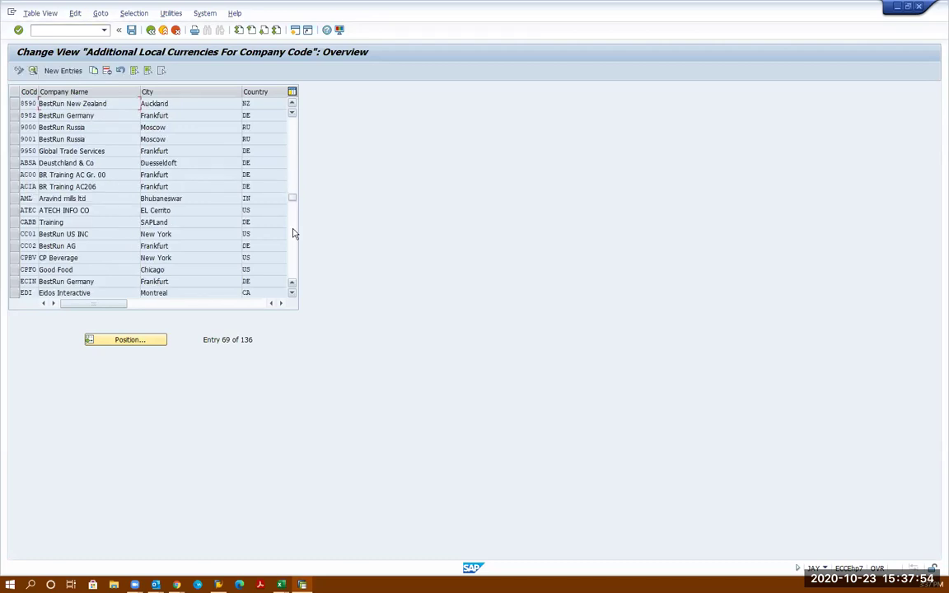
pyautogui.click(294, 247)
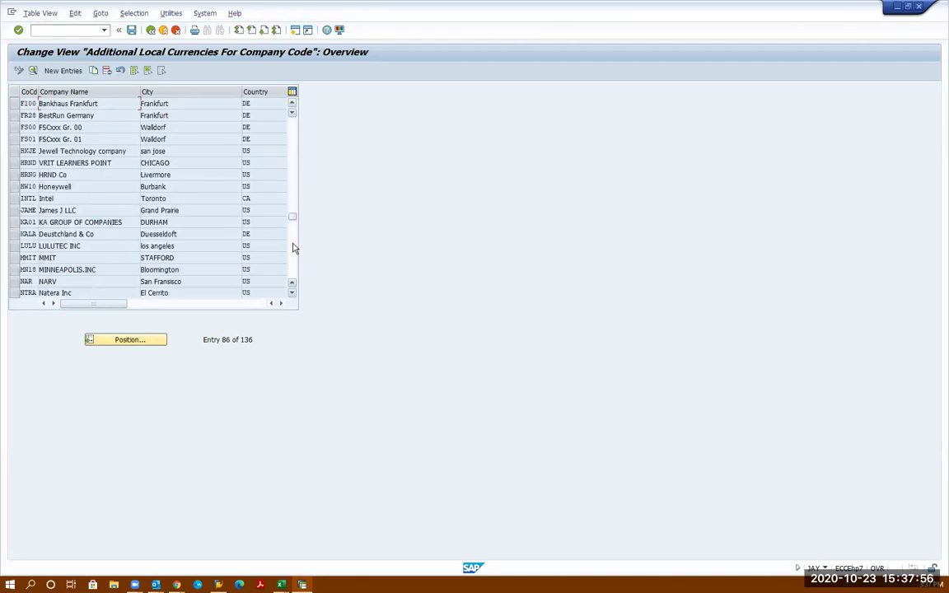
# Find company code 3333 in the list and open its additional local currency details, accepting the change warnings.
pyautogui.click(119, 341)
pyautogui.write('3333')
pyautogui.press('Return')
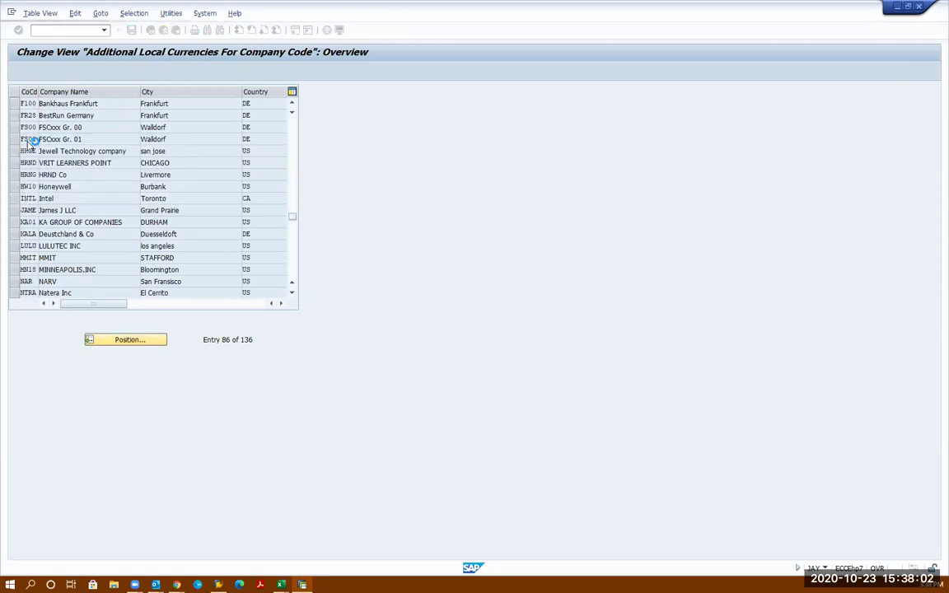
pyautogui.doubleClick(112, 107)
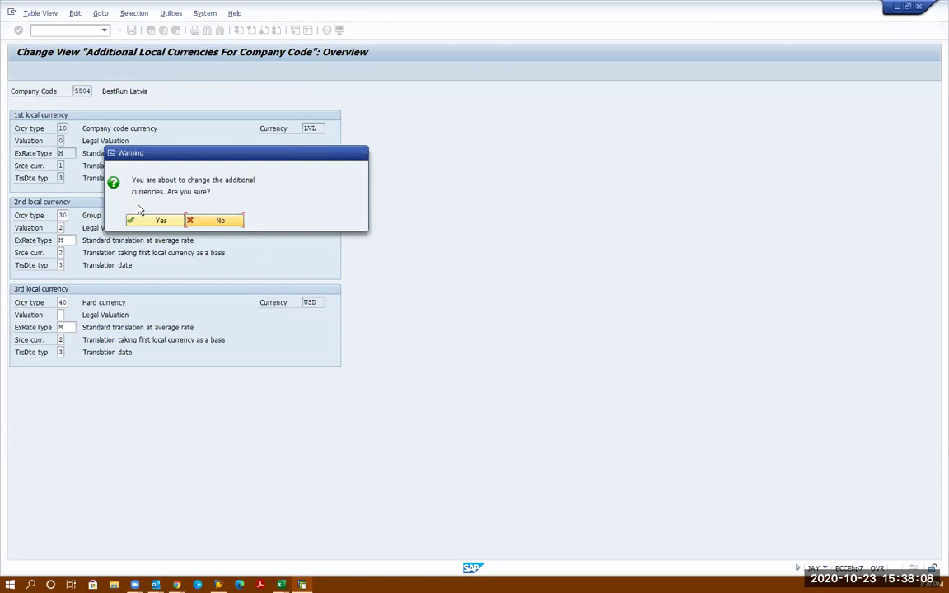
pyautogui.click(161, 222)
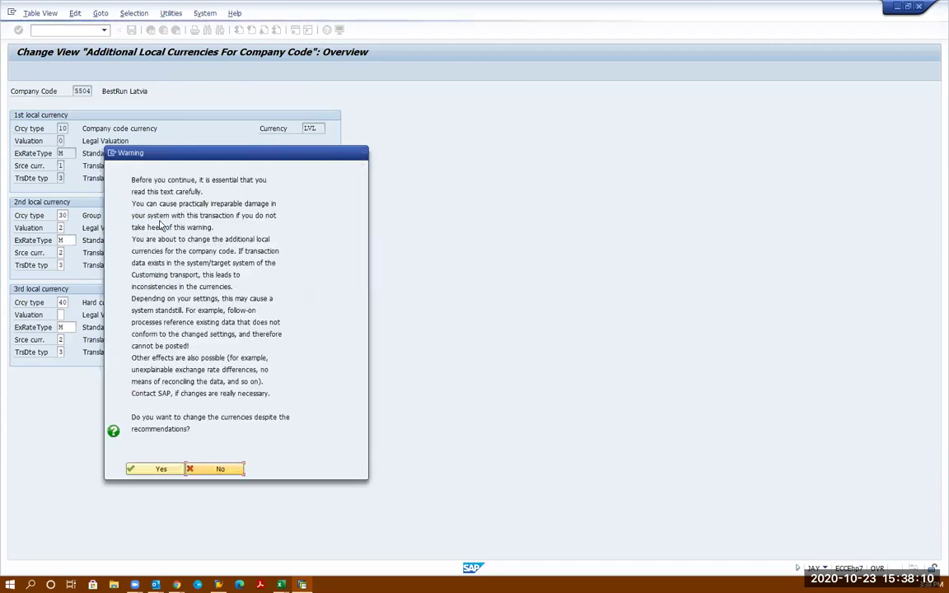
pyautogui.click(157, 468)
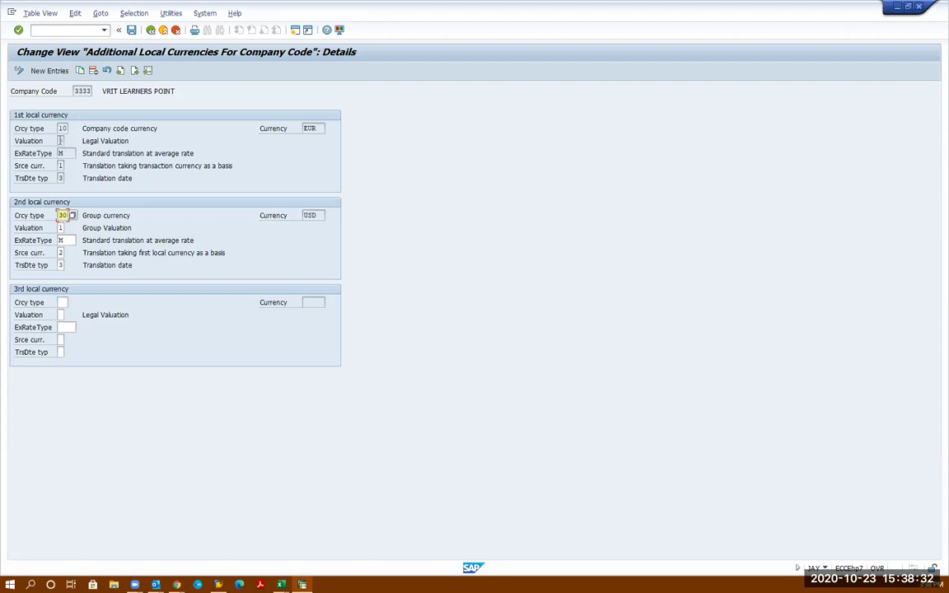
# Examine the first local currency's valuation, the second local currency and the third local currency's type for company code 3333.
pyautogui.click(60, 141)
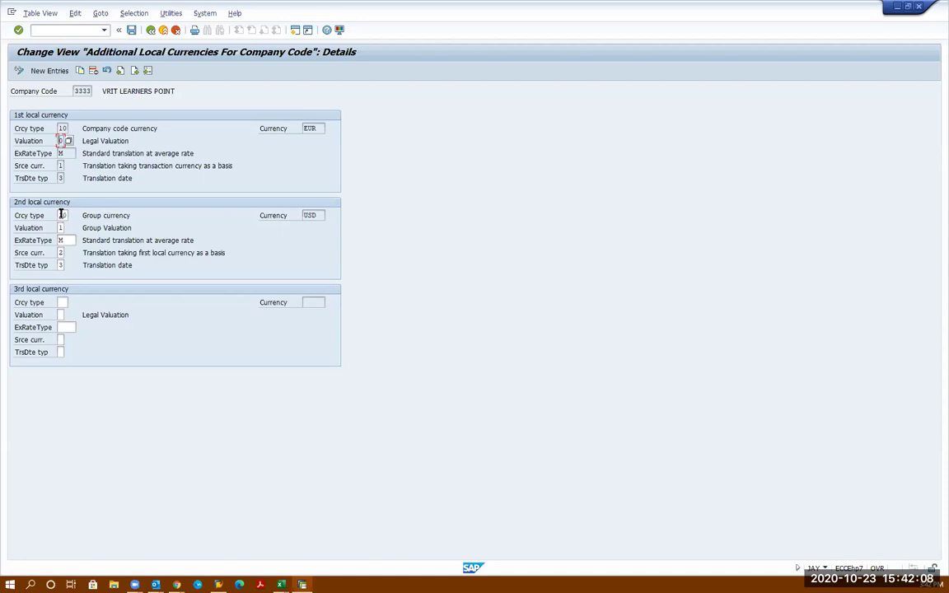
pyautogui.doubleClick(310, 216)
pyautogui.click(61, 302)
pyautogui.click(72, 129)
pyautogui.click(62, 303)
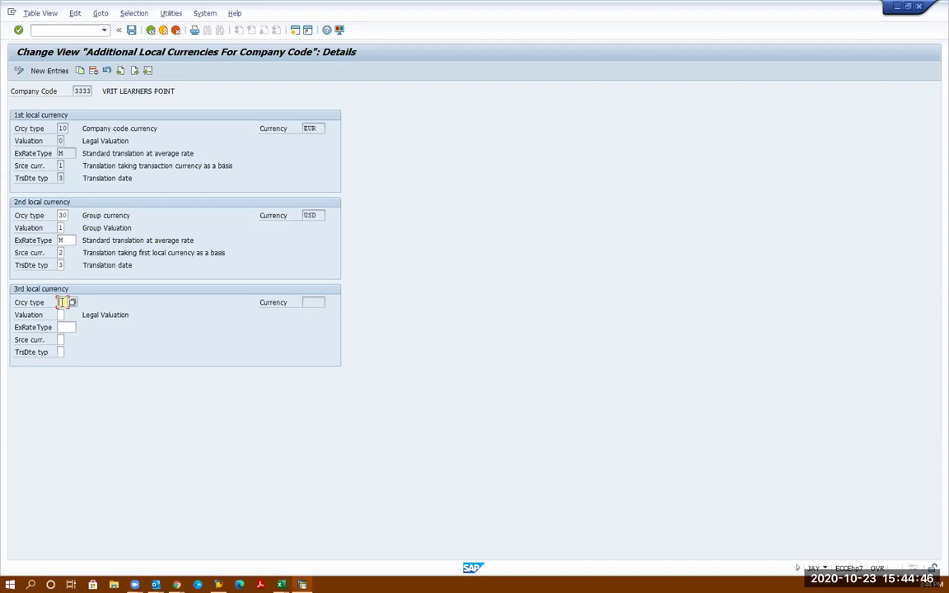
# Review the available currency types for the third local currency and close the list without choosing one.
pyautogui.click(62, 303)
pyautogui.click(73, 303)
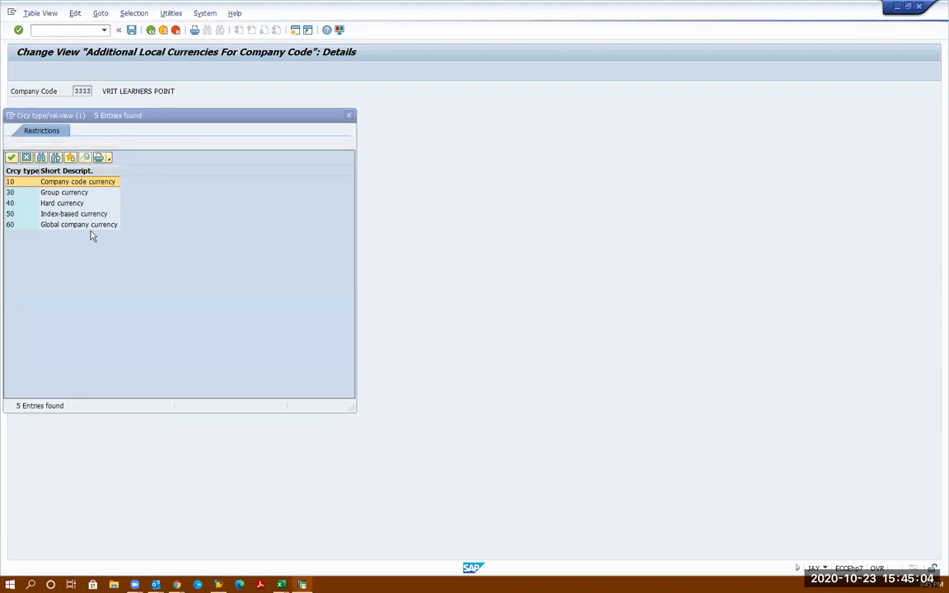
pyautogui.click(80, 226)
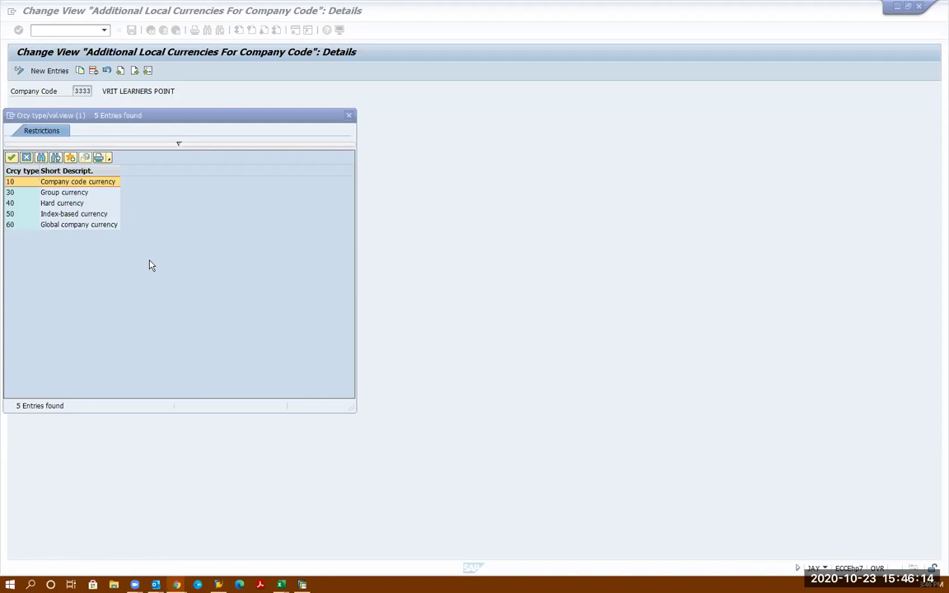
pyautogui.click(349, 119)
# Return to the IMG structure and open Define company in the Financial Accounting definitions under Enterprise Structure.
pyautogui.click(152, 33)
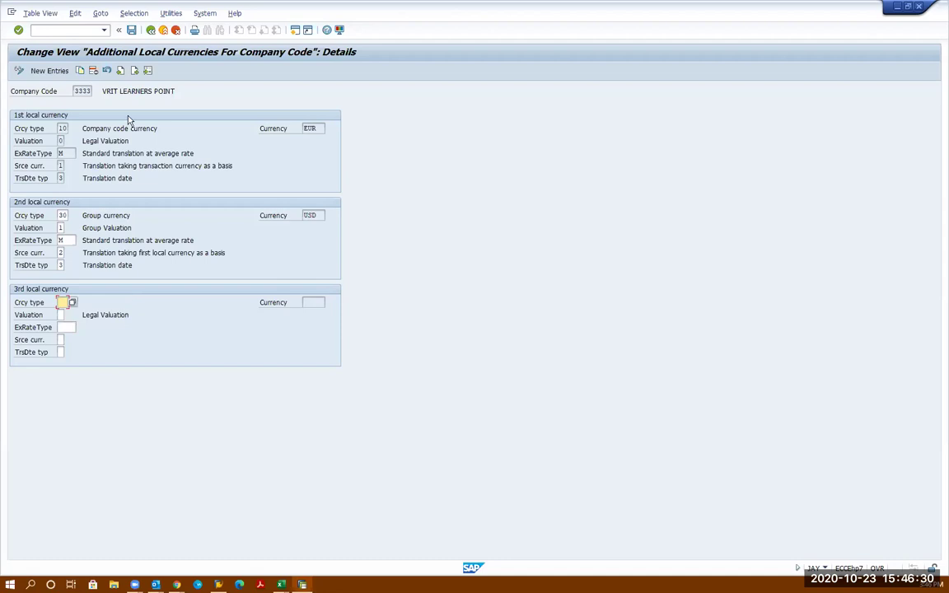
pyautogui.click(151, 30)
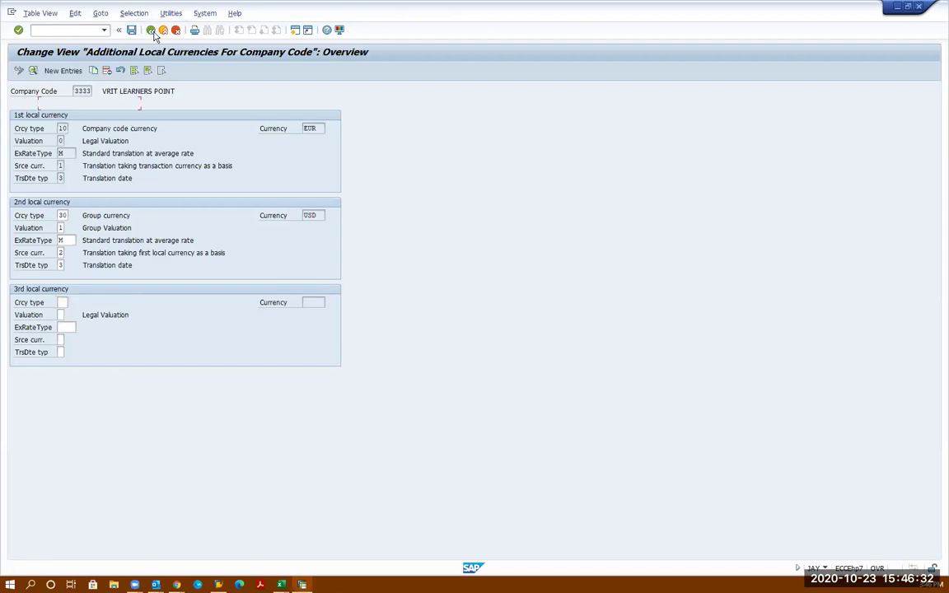
pyautogui.click(151, 31)
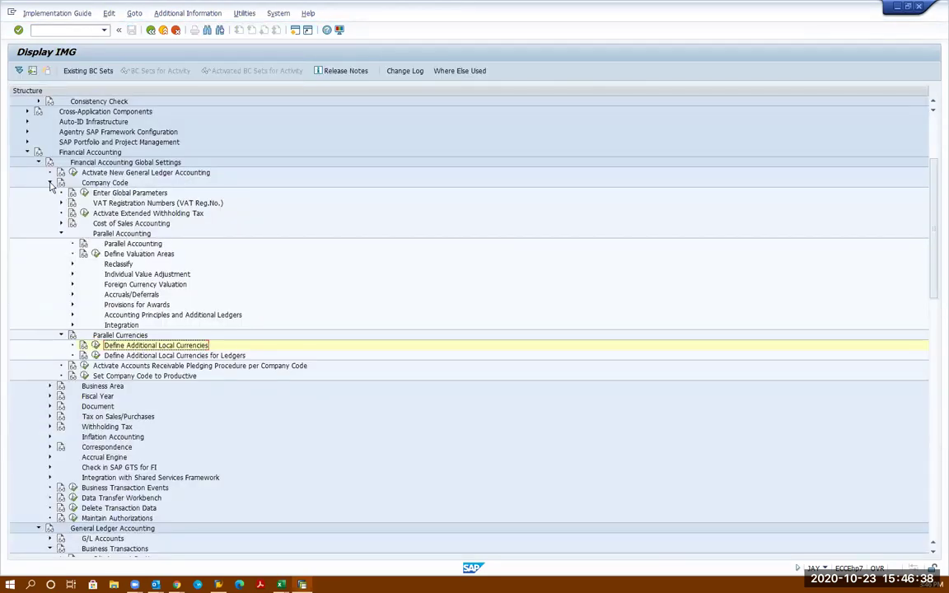
pyautogui.scroll(5, 57, 181)
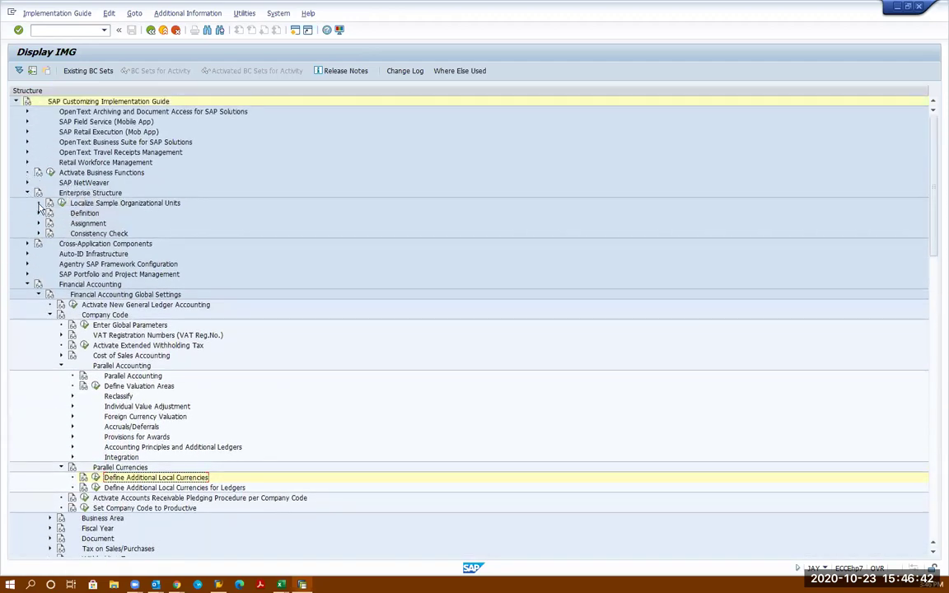
pyautogui.click(38, 214)
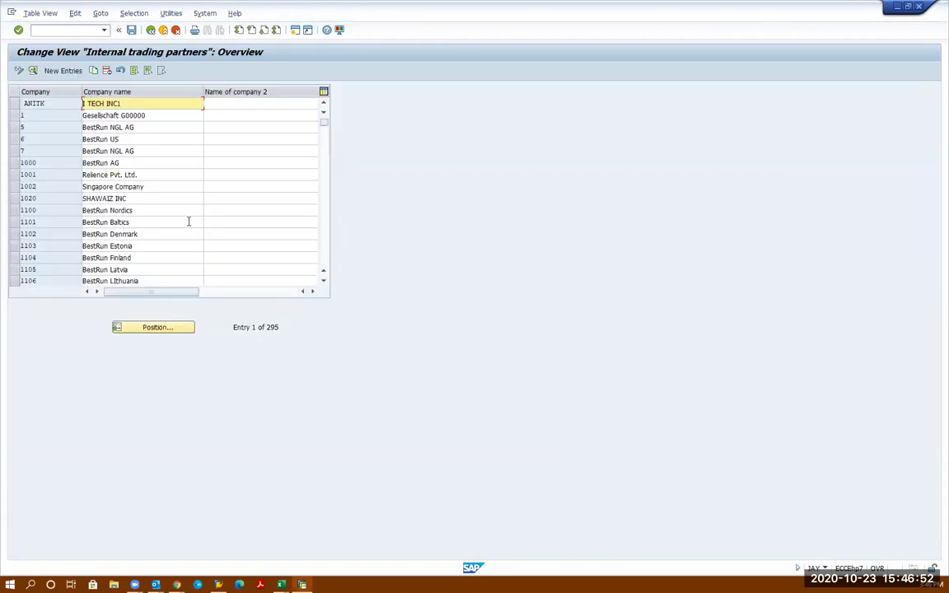
# View the currency and its field help in the details of company 7, and return to the IMG structure.
pyautogui.doubleClick(128, 151)
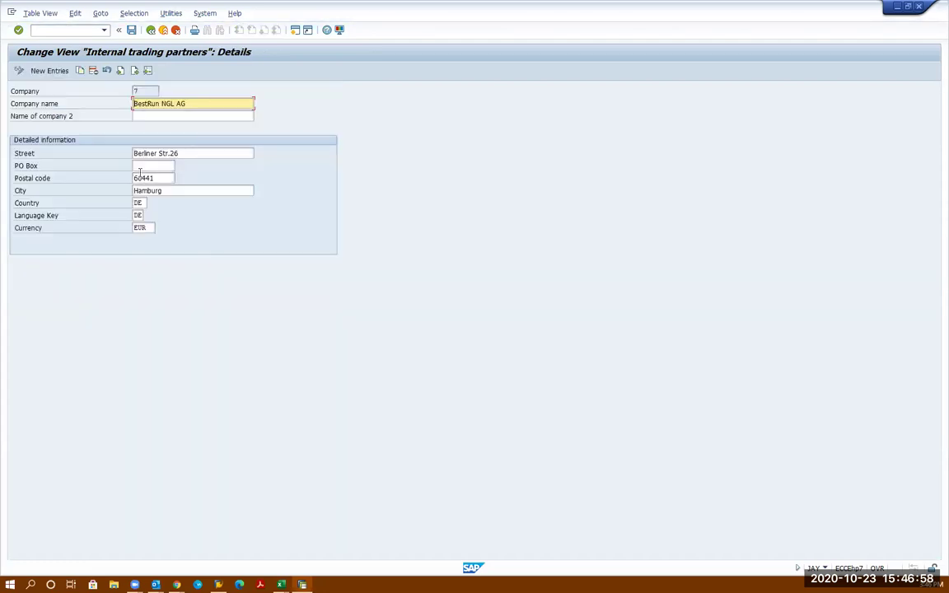
pyautogui.doubleClick(152, 225)
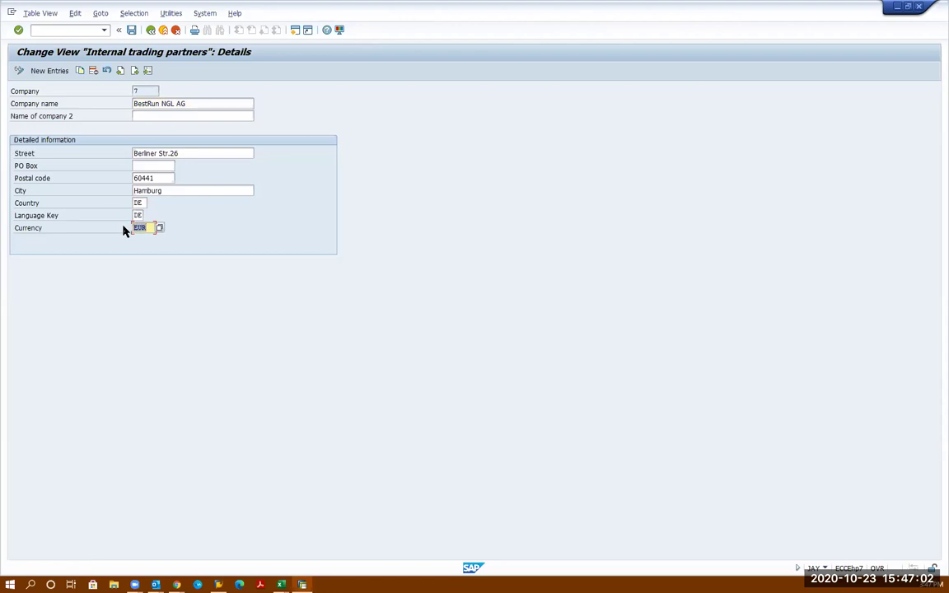
pyautogui.press('Return')
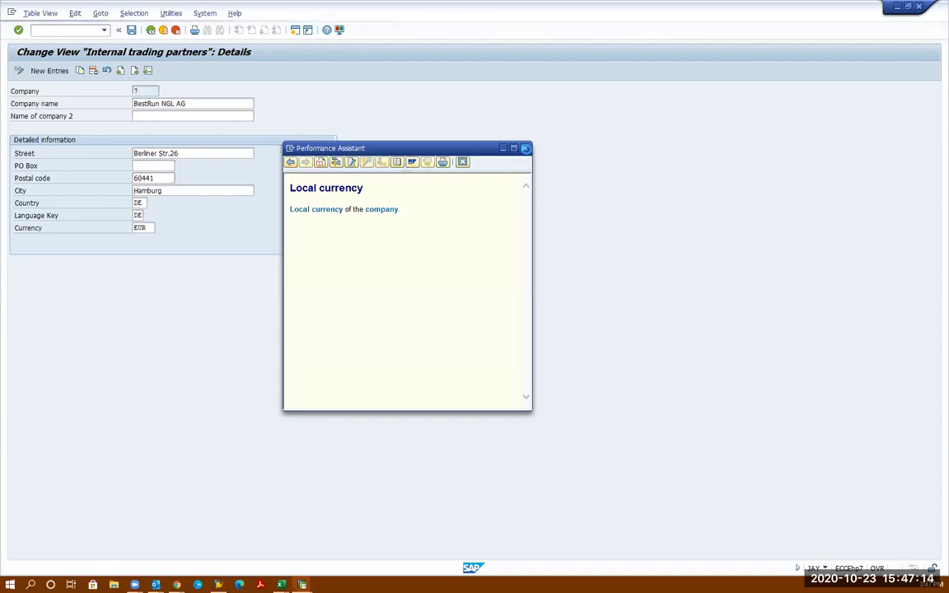
pyautogui.click(525, 148)
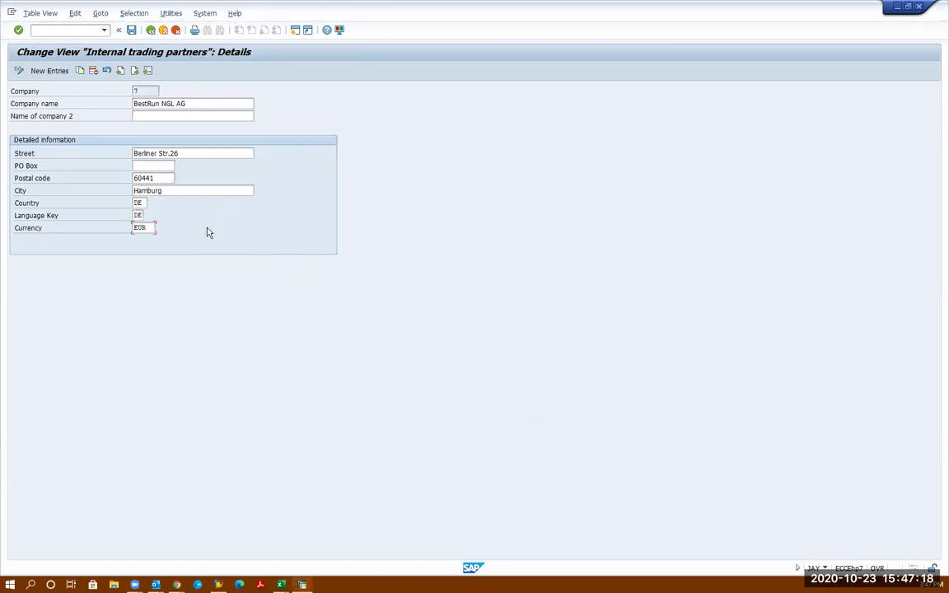
pyautogui.click(151, 30)
pyautogui.click(151, 31)
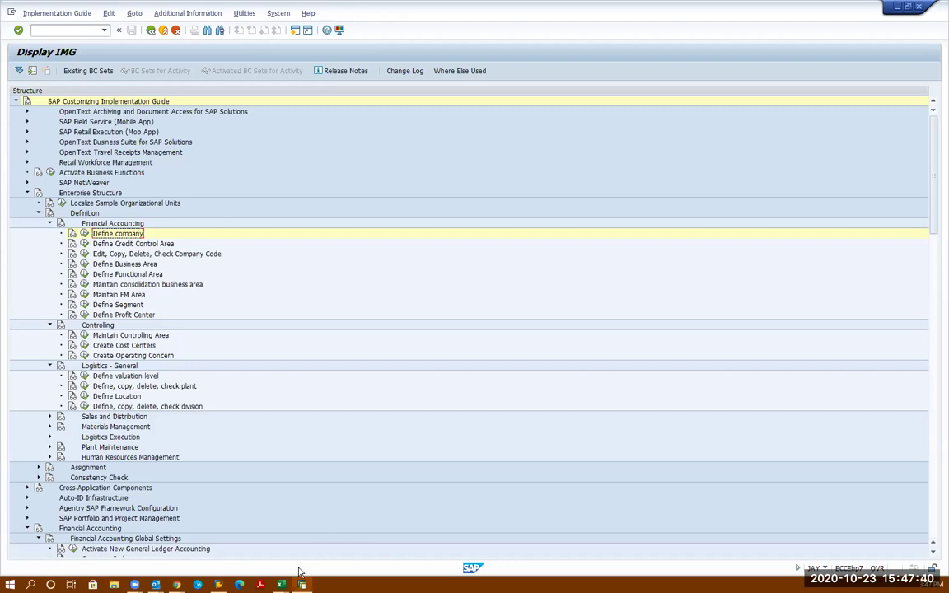
# Switch to the Book1 workbook in Excel and enter Currency in cell F3 of Sheet1.
pyautogui.moveTo(280, 583)
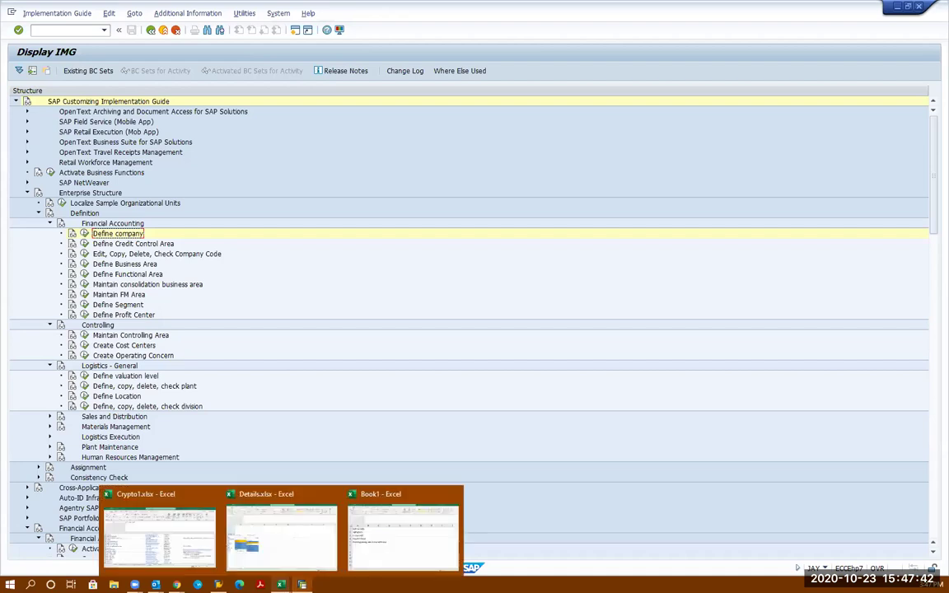
pyautogui.click(381, 527)
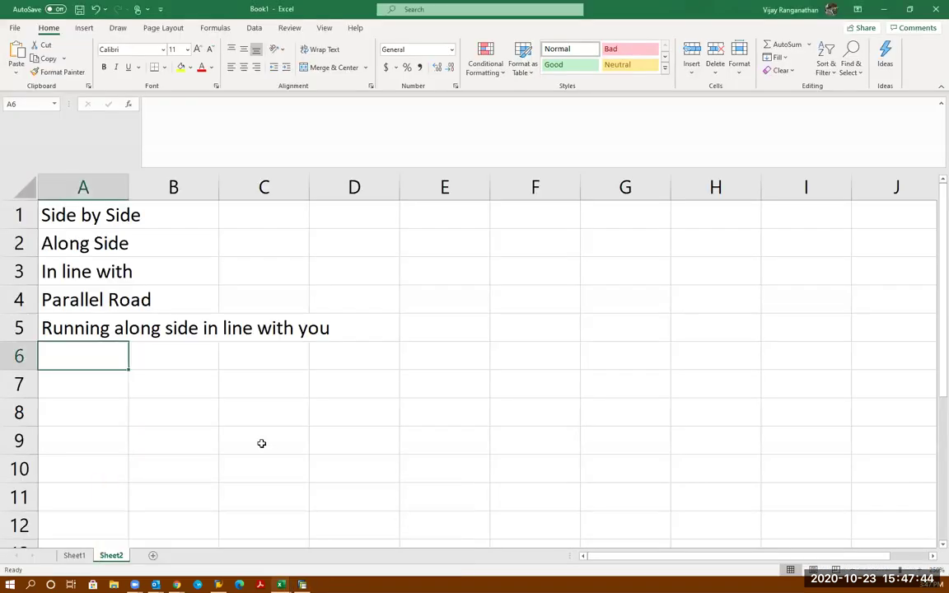
pyautogui.click(73, 557)
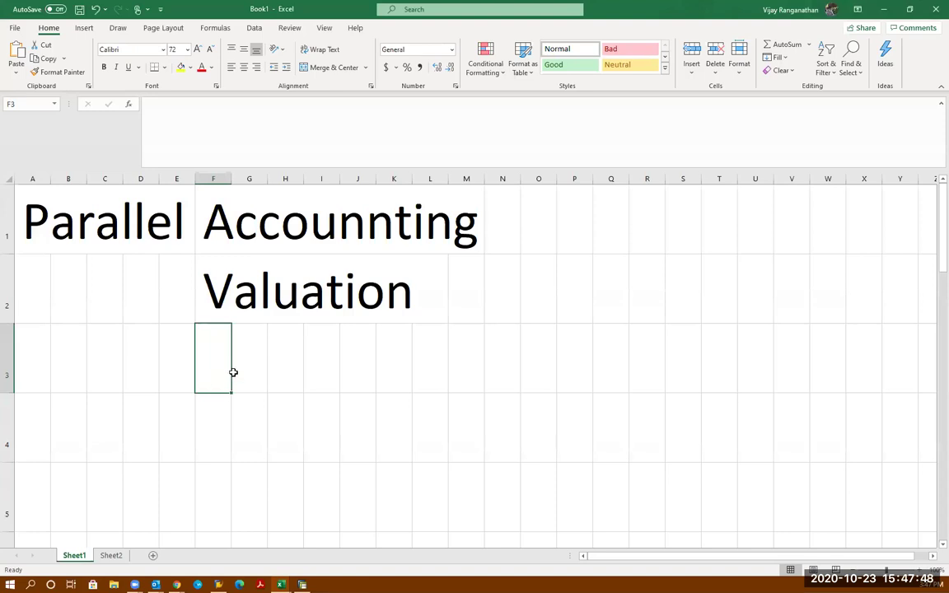
pyautogui.write('C')
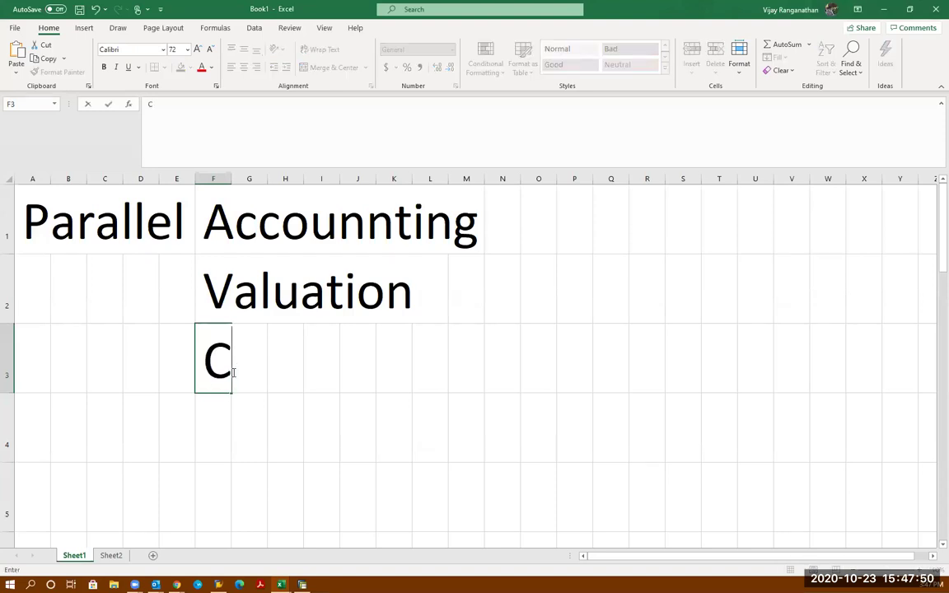
pyautogui.write('urrenct')
pyautogui.press('Return')
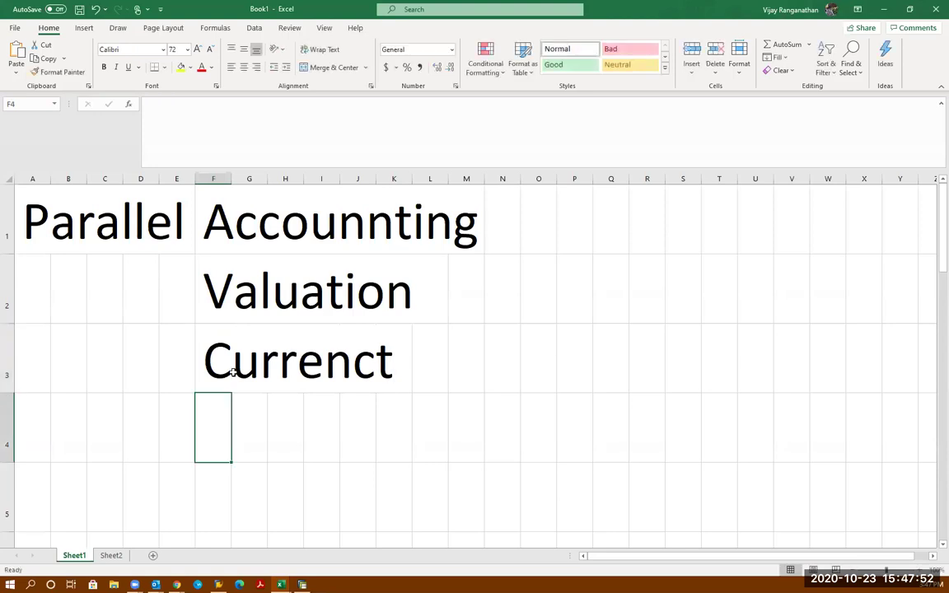
pyautogui.click(206, 331)
pyautogui.click(185, 108)
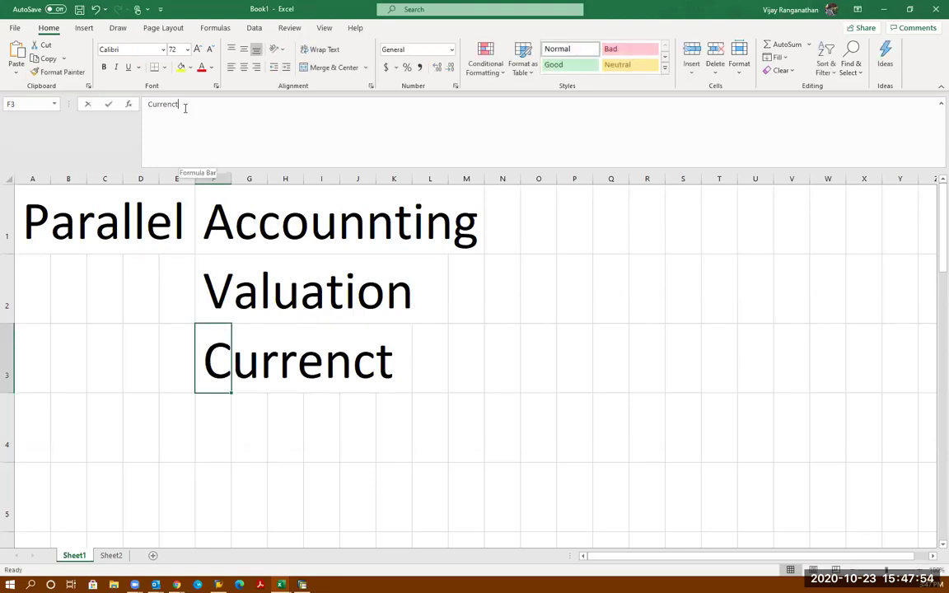
pyautogui.press('BackSpace')
pyautogui.write('y')
pyautogui.press('Return')
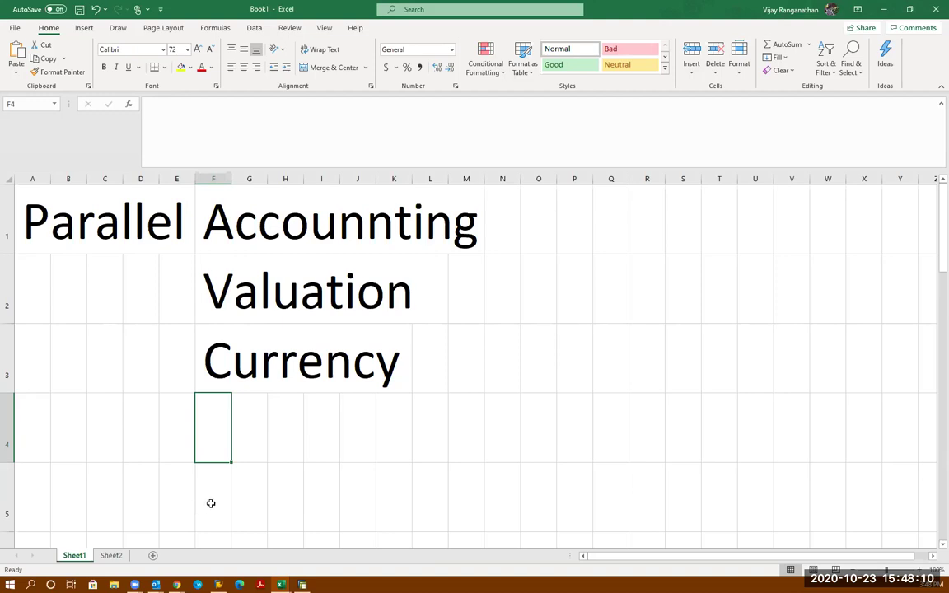
# Correct the spelling in cell F1 of Sheet1 to Accounting.
pyautogui.click(215, 215)
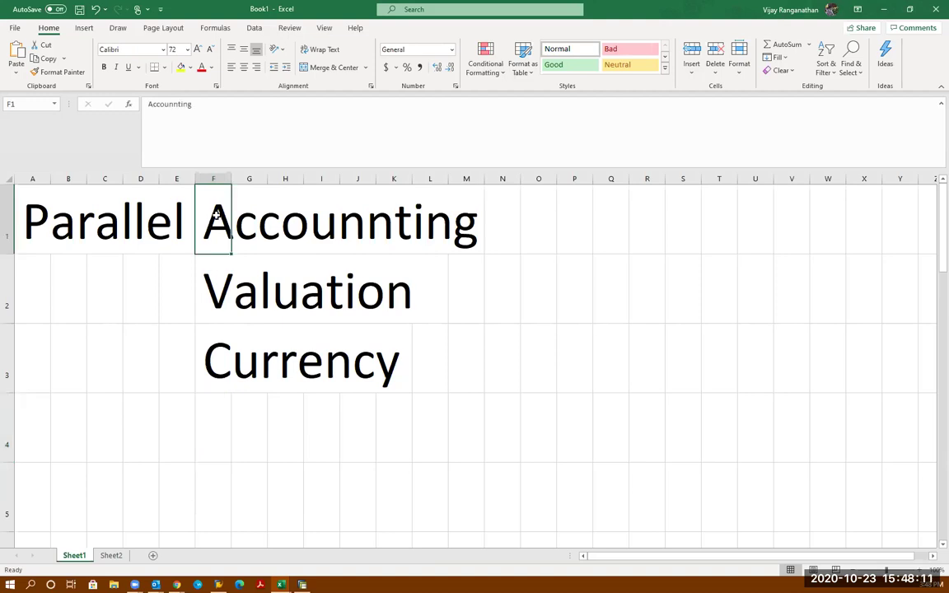
pyautogui.click(172, 105)
pyautogui.press('Delete')
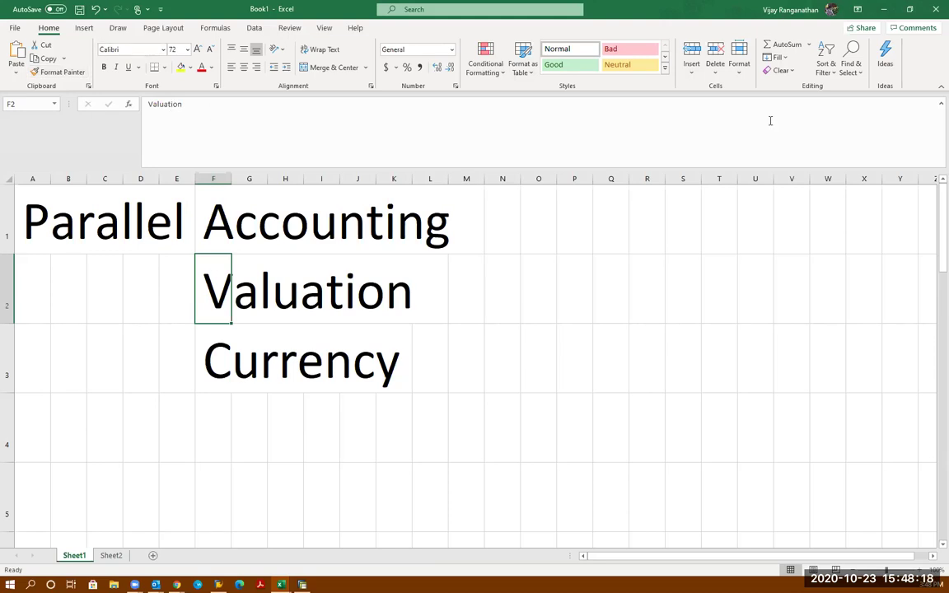
# List the accounting standards GAAP, US-GAAP, IFRS and IAS in cells E6 to E9 of Sheet2.
pyautogui.click(115, 557)
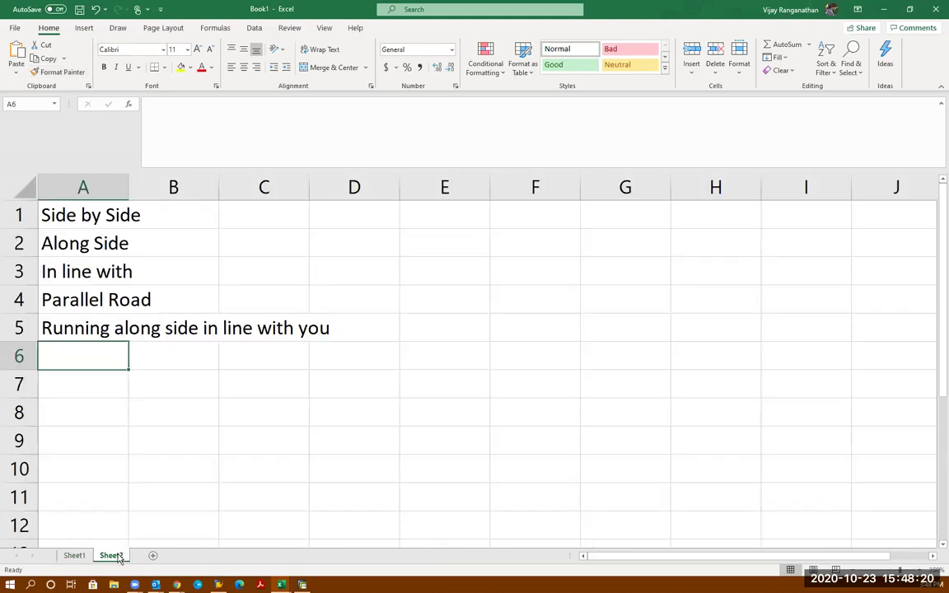
pyautogui.click(434, 362)
pyautogui.write("GAAO'")
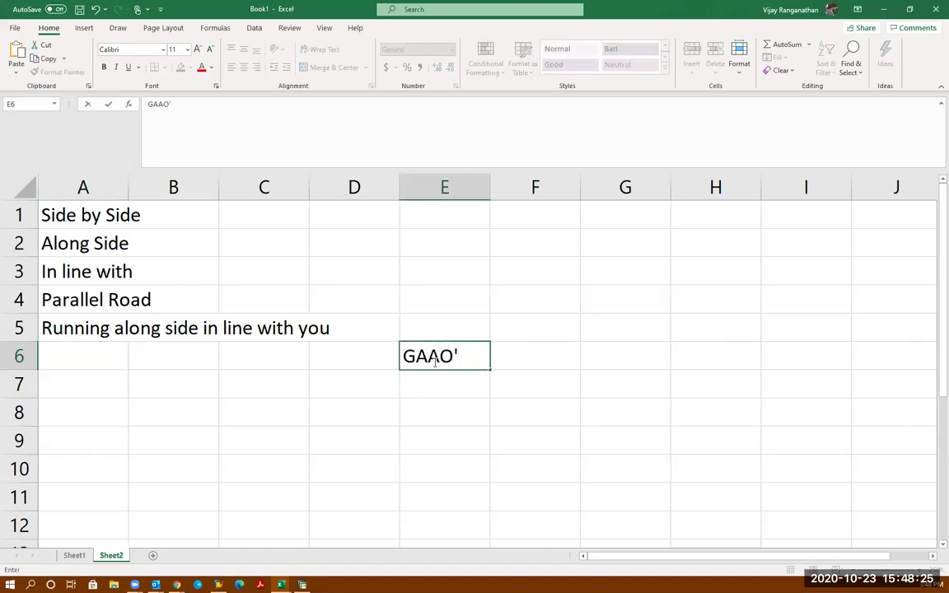
pyautogui.press('BackSpace')
pyautogui.press('BackSpace')
pyautogui.write('P')
pyautogui.press('Return')
pyautogui.write('US-GAAP')
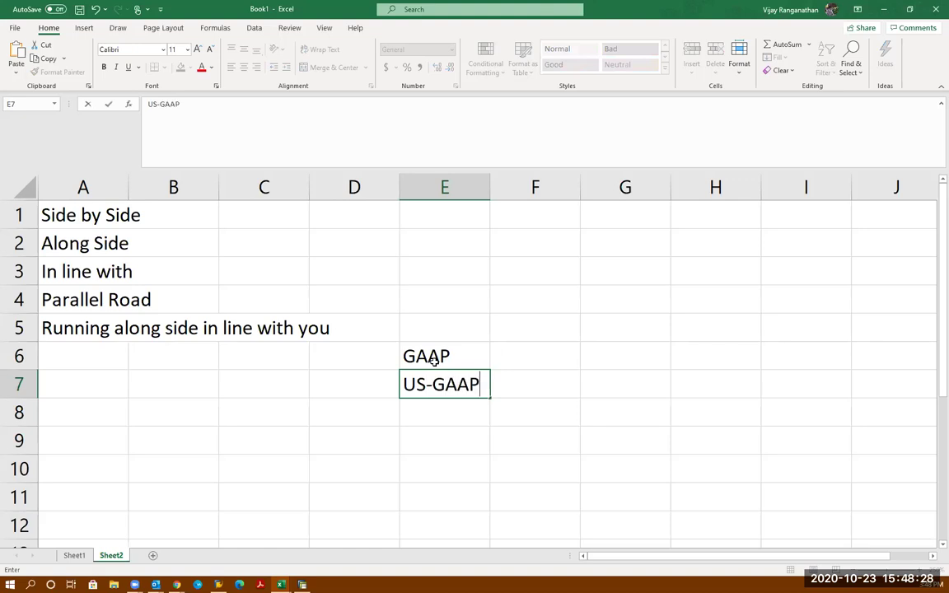
pyautogui.press('Return')
pyautogui.write('IFRS')
pyautogui.press('Return')
pyautogui.write('IAS')
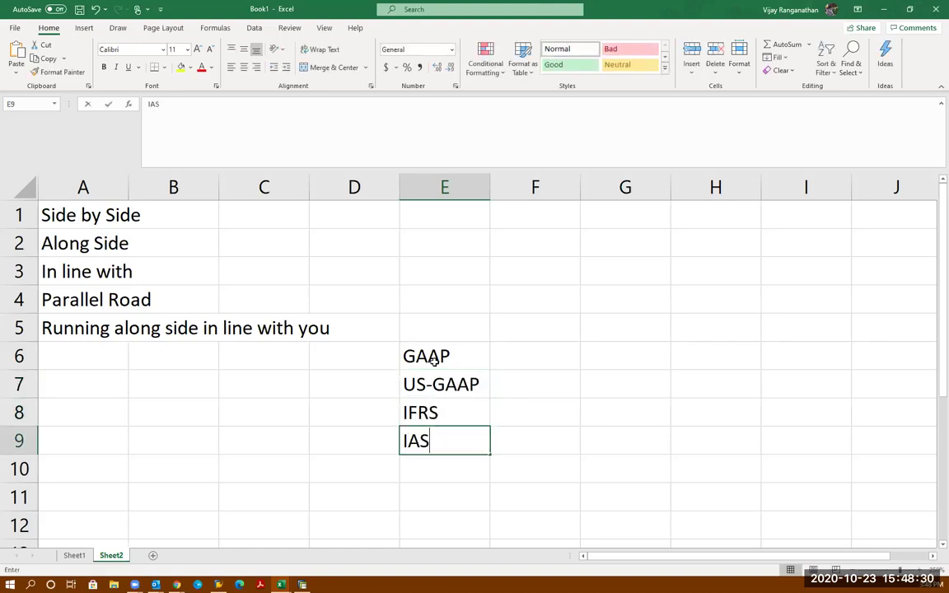
pyautogui.press('Return')
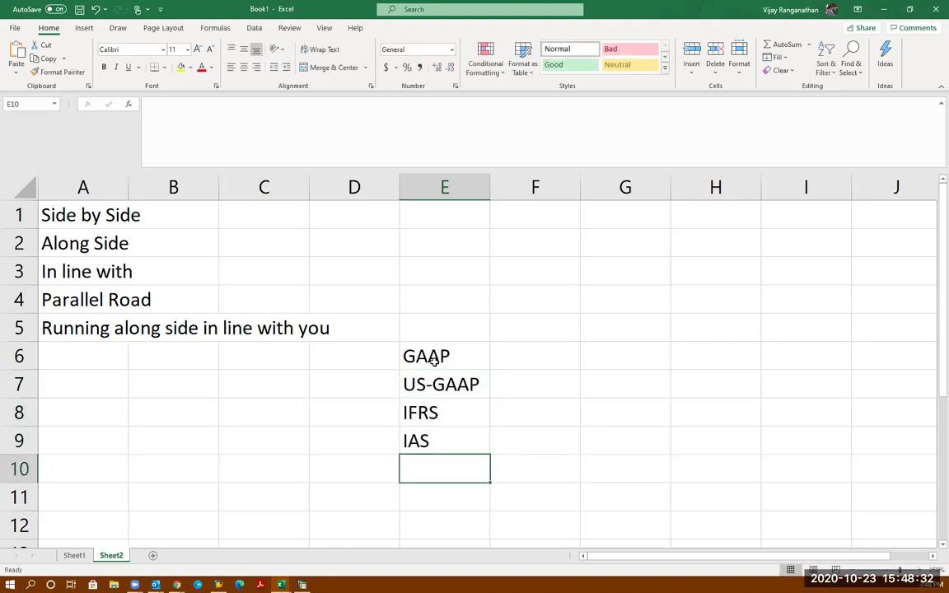
# Go through the accounting standards listed in cells E6 to E9 of Sheet2, highlighting them individually and as a group.
pyautogui.click(435, 360)
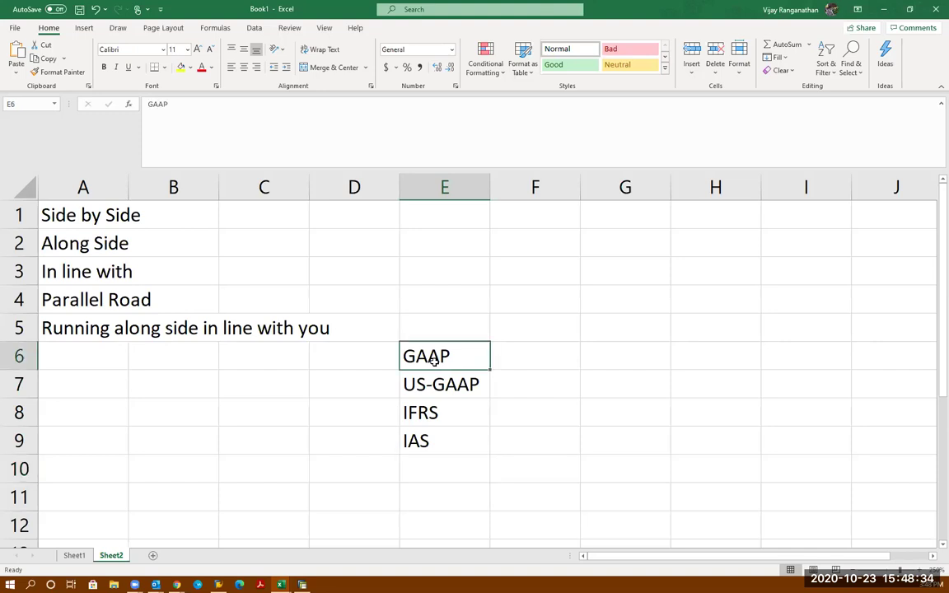
pyautogui.click(507, 365)
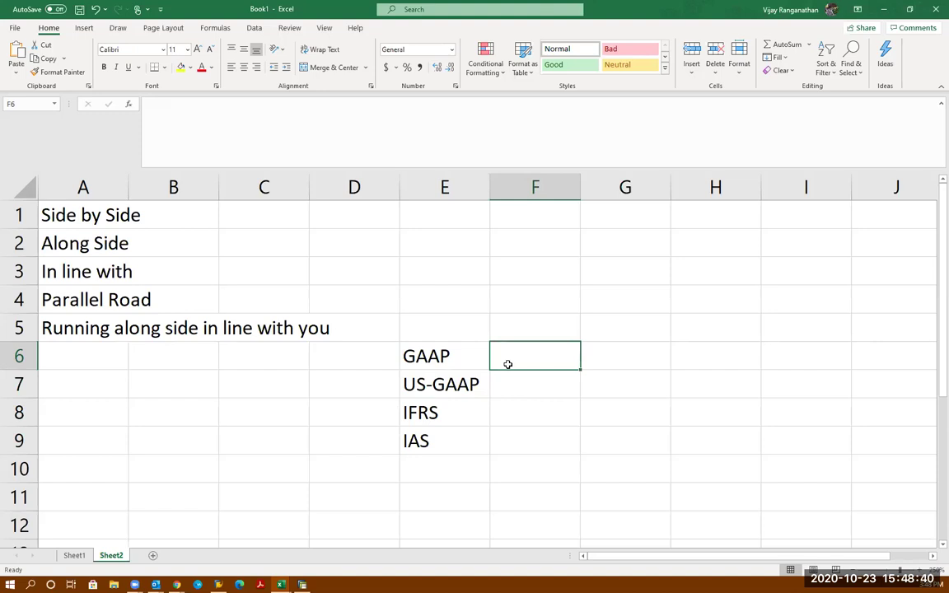
pyautogui.click(453, 392)
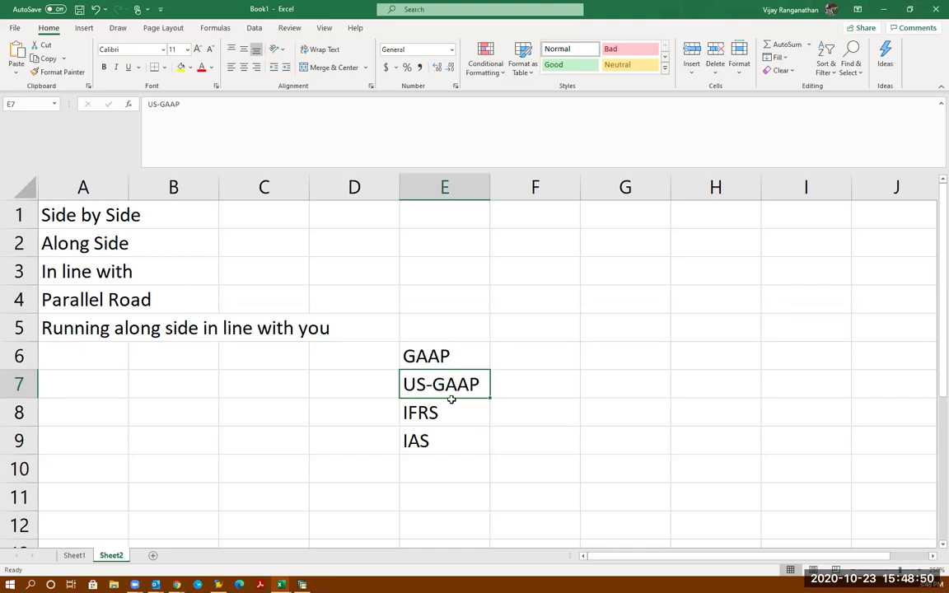
pyautogui.click(444, 422)
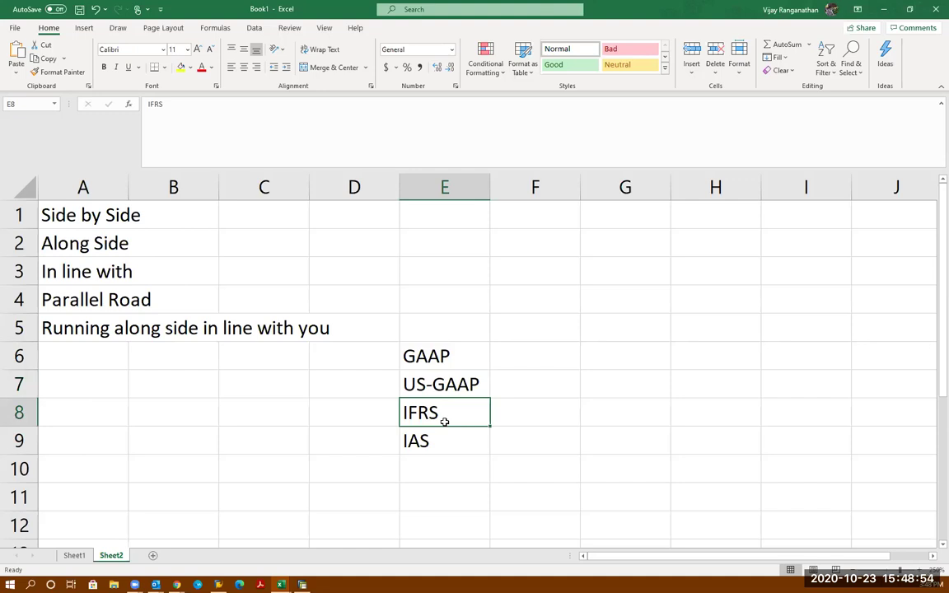
pyautogui.click(526, 411)
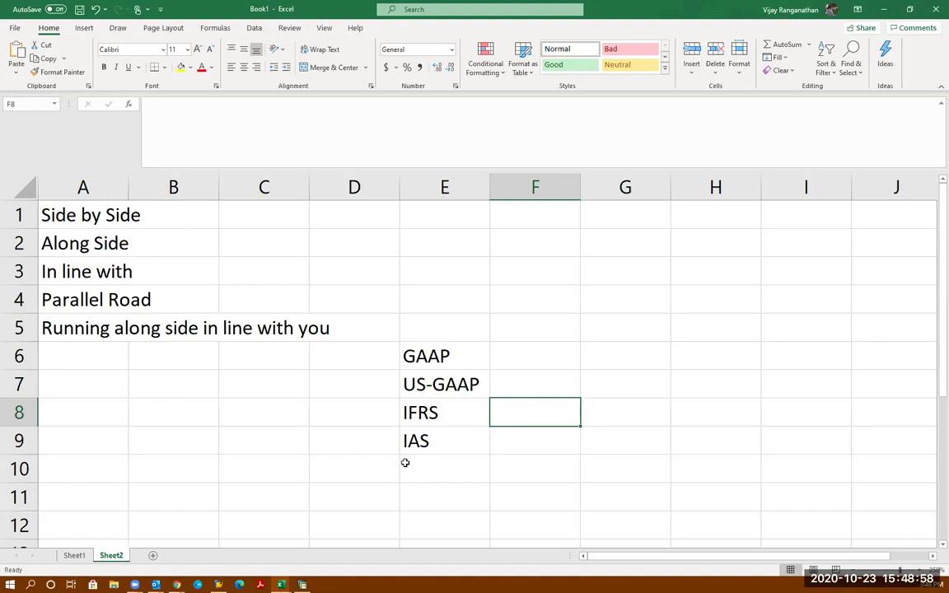
pyautogui.click(428, 441)
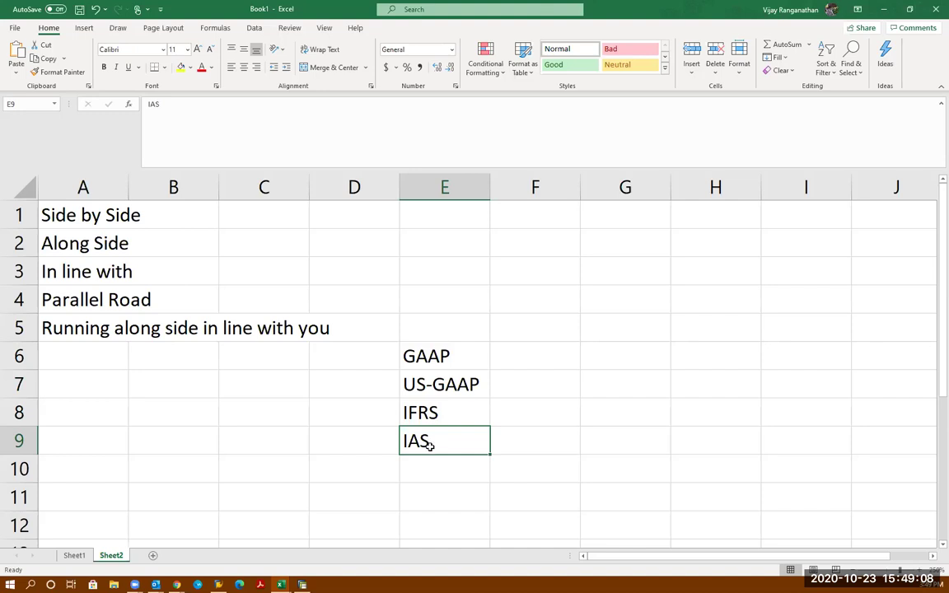
pyautogui.click(429, 466)
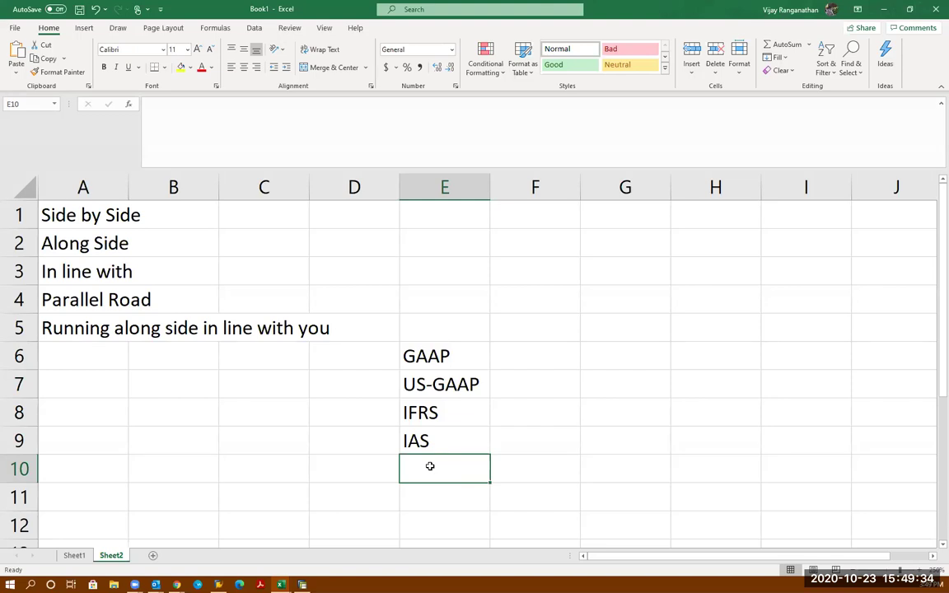
pyautogui.moveTo(415, 356); pyautogui.dragTo(432, 433)
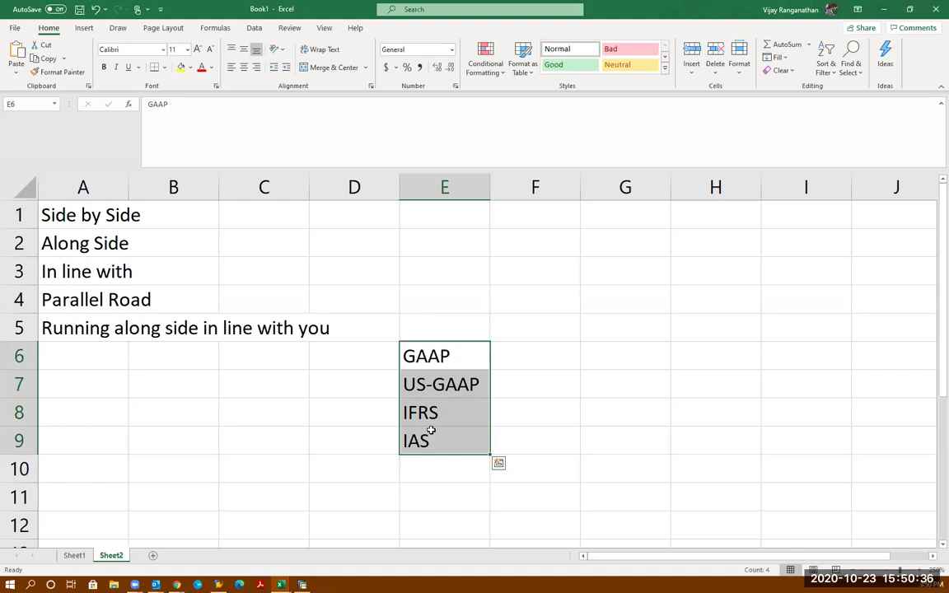
pyautogui.click(431, 412)
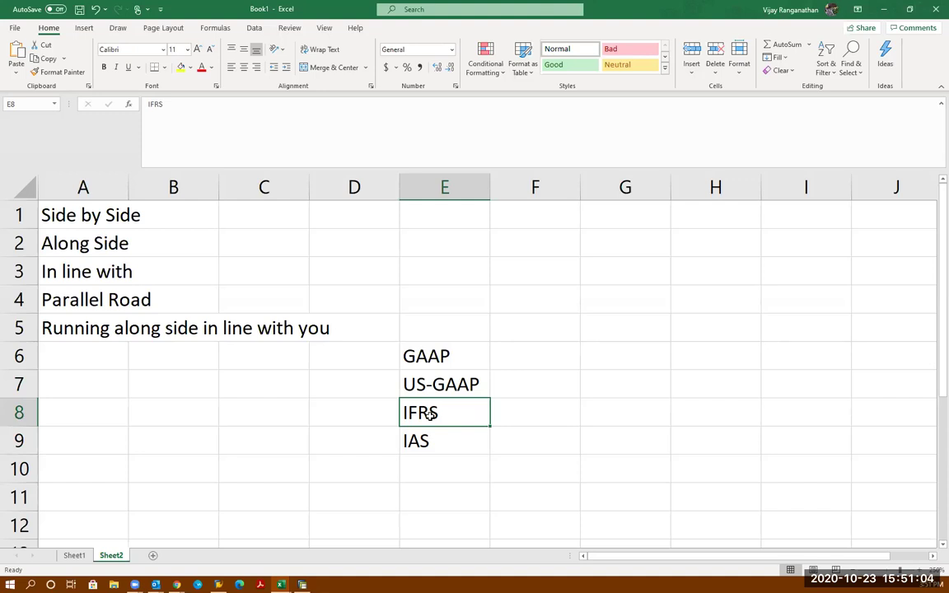
pyautogui.click(531, 413)
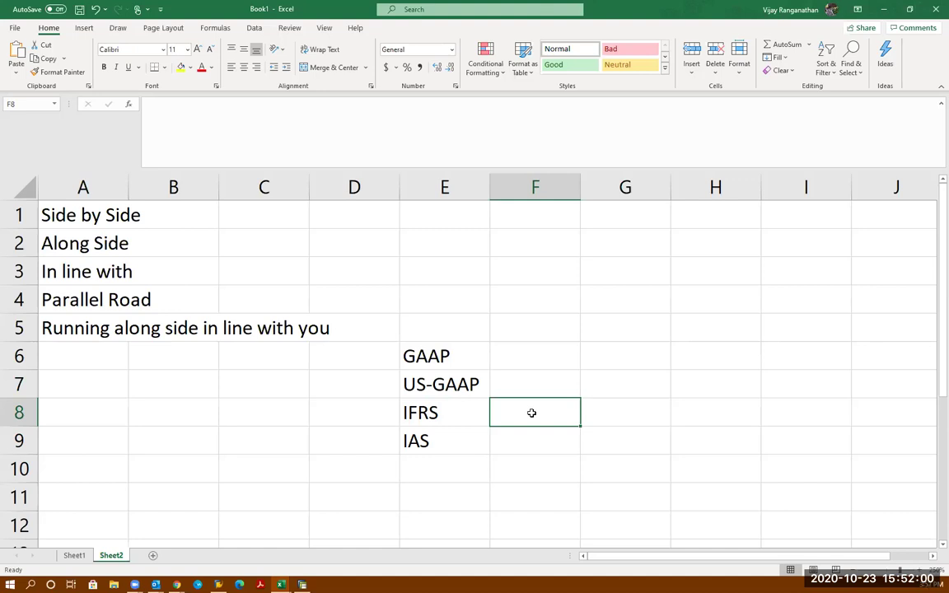
# Write a note in cell F4 of Sheet1 beginning with "Consolidation happens in Group Cur".
pyautogui.click(73, 556)
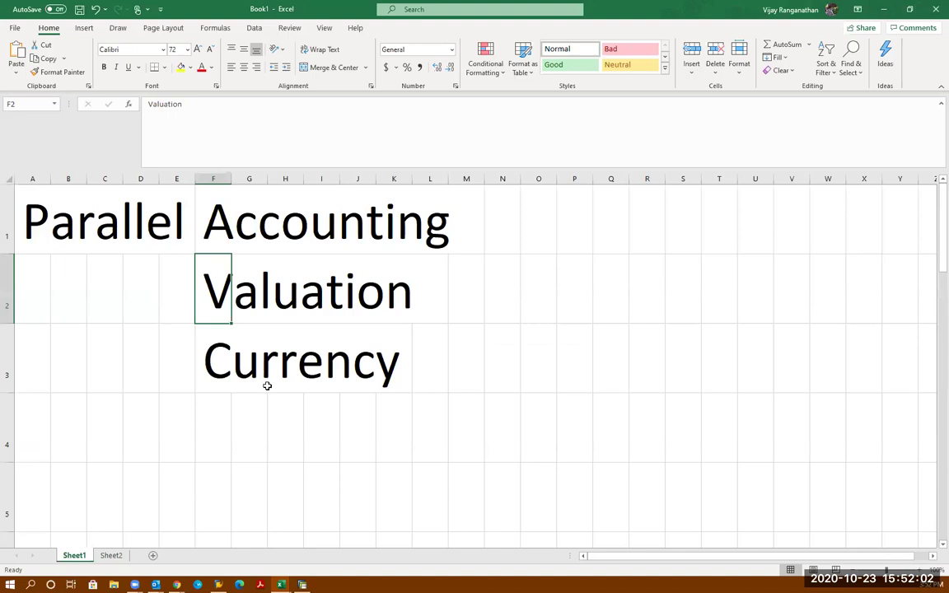
pyautogui.click(220, 422)
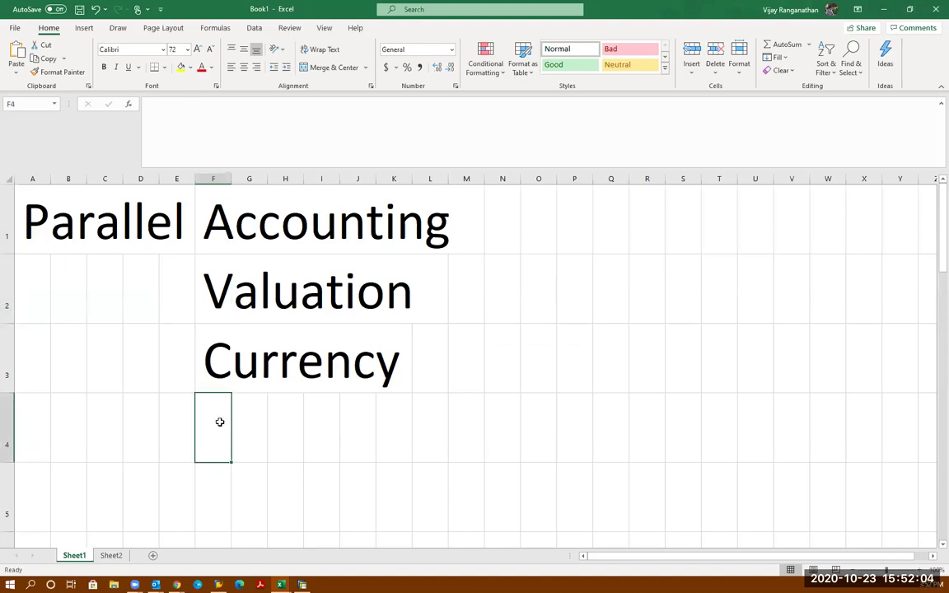
pyautogui.write('cC')
pyautogui.press('BackSpace')
pyautogui.press('BackSpace')
pyautogui.write('Consolidation ')
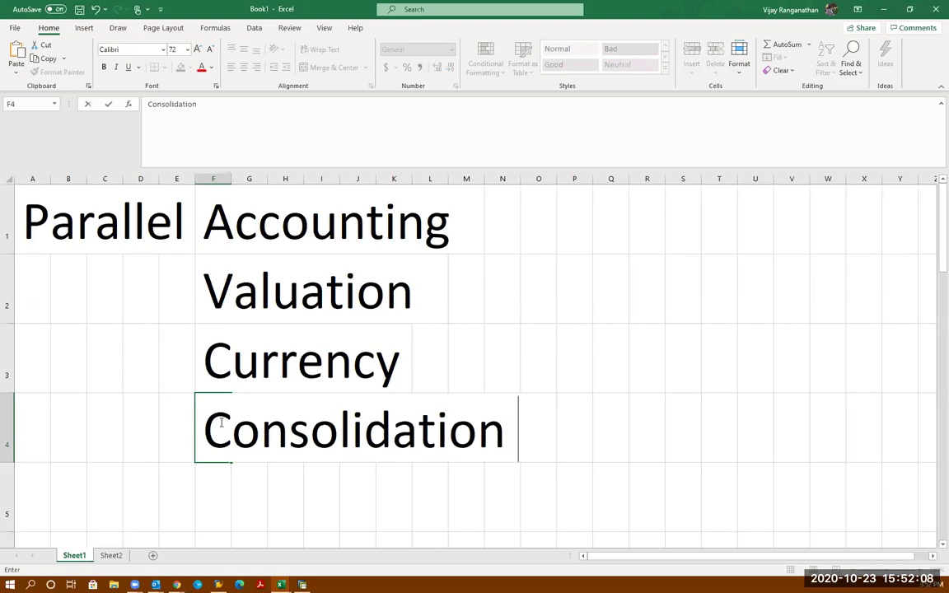
pyautogui.write('happne')
pyautogui.press('BackSpace')
pyautogui.press('BackSpace')
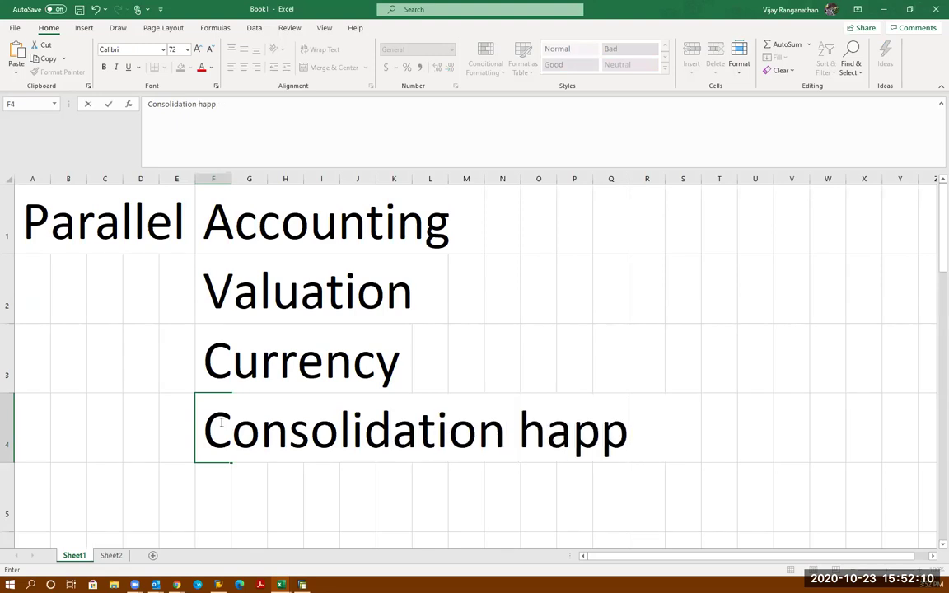
pyautogui.write('ens in Go')
pyautogui.write('ur')
pyautogui.press('BackSpace')
pyautogui.press('BackSpace')
pyautogui.write('roup ')
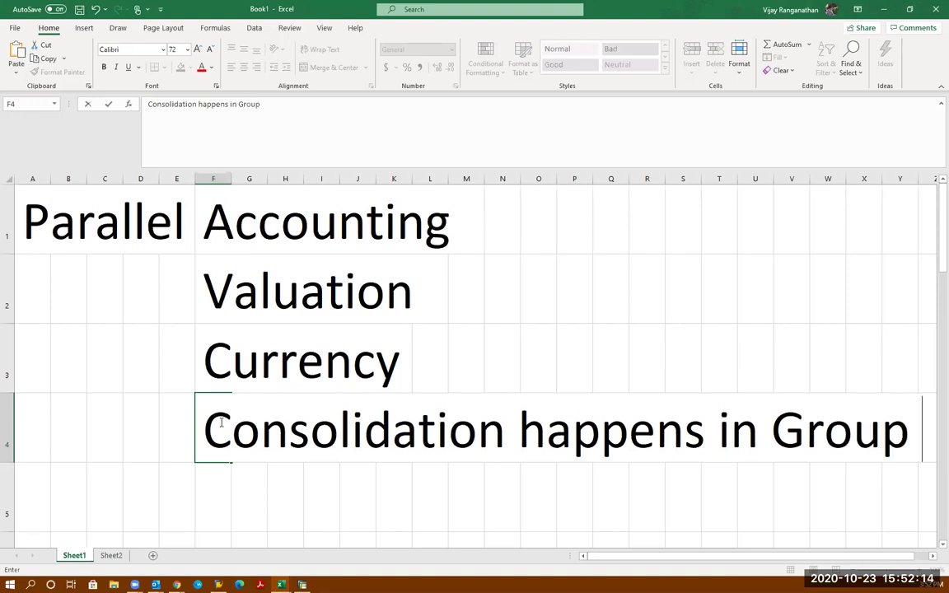
pyautogui.write('Currne')
pyautogui.press('BackSpace')
pyautogui.press('BackSpace')
pyautogui.press('BackSpace')
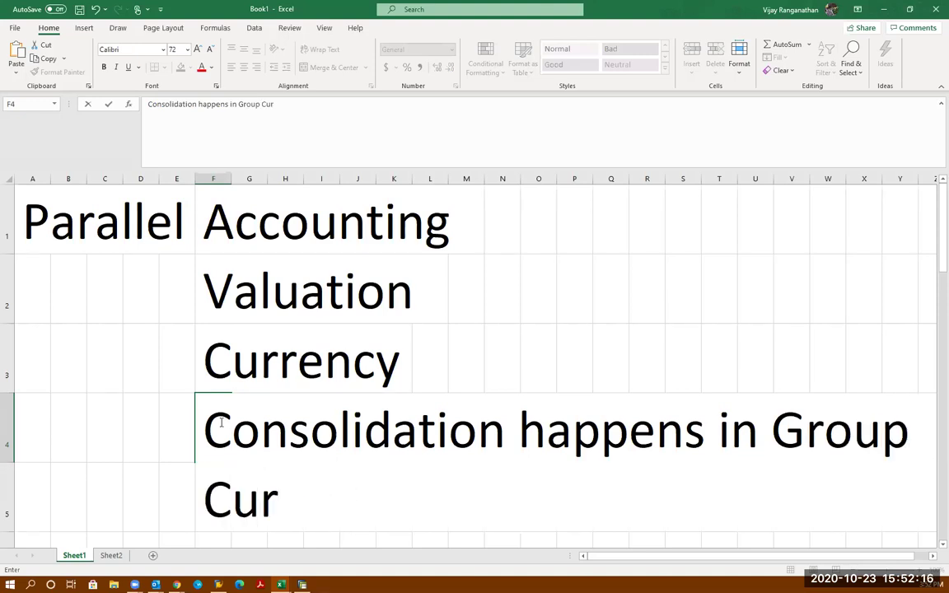